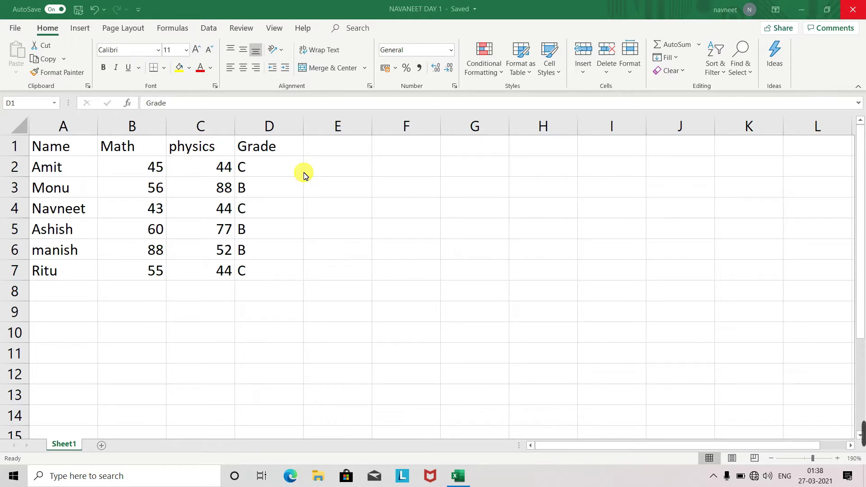
Examine the Name, Math, physics and Grade column headings in row 1.
click(57, 149)
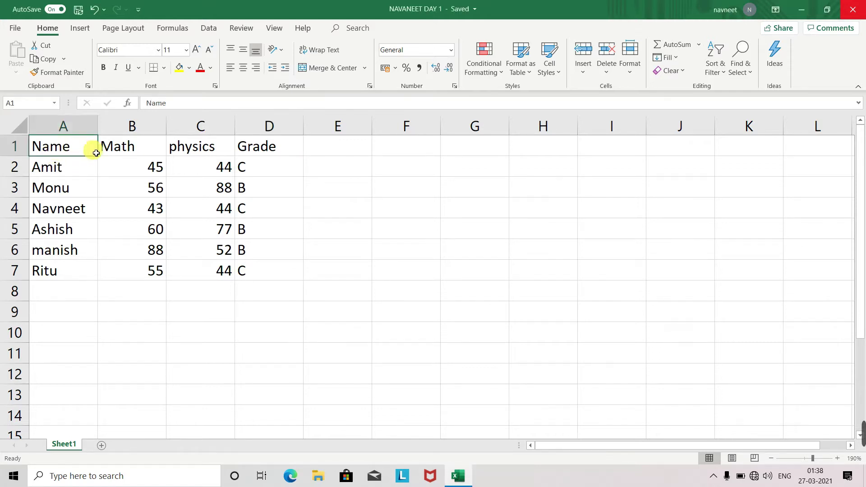
click(115, 145)
click(211, 151)
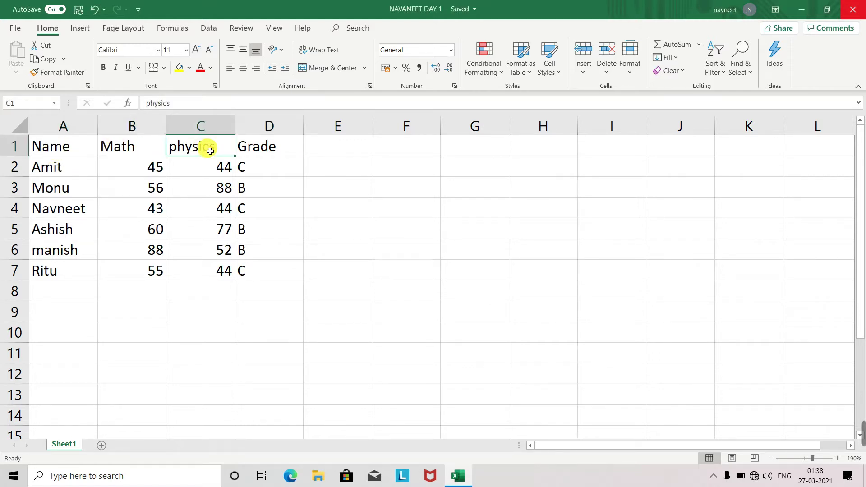
click(273, 158)
click(271, 152)
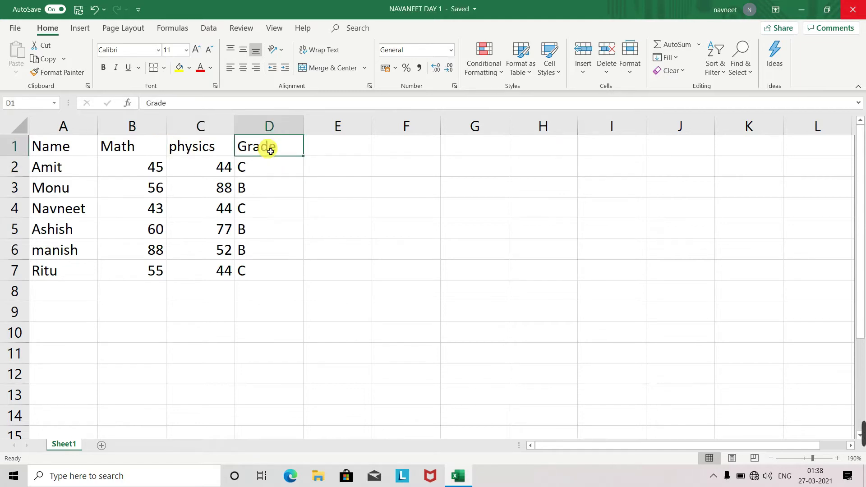
click(184, 148)
click(108, 152)
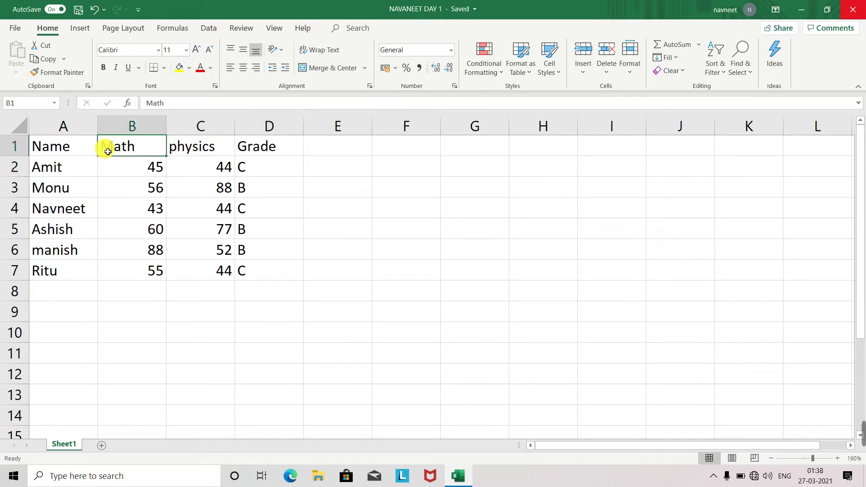
click(59, 148)
click(121, 152)
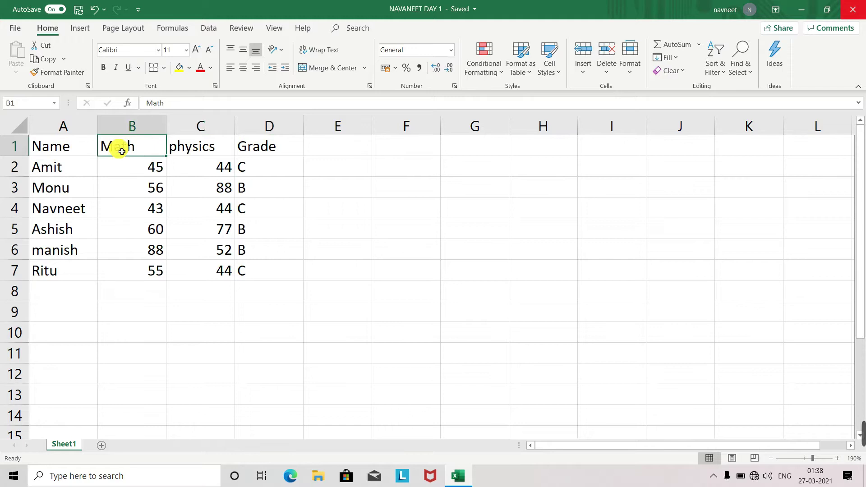
click(188, 149)
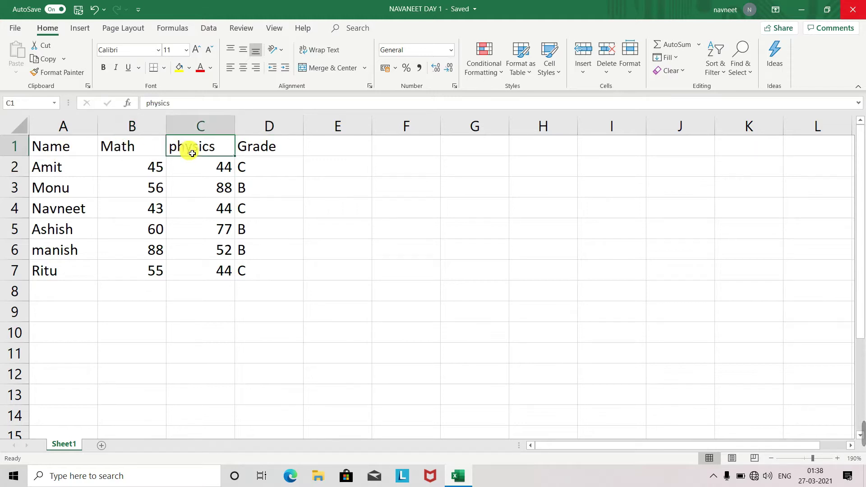
click(247, 148)
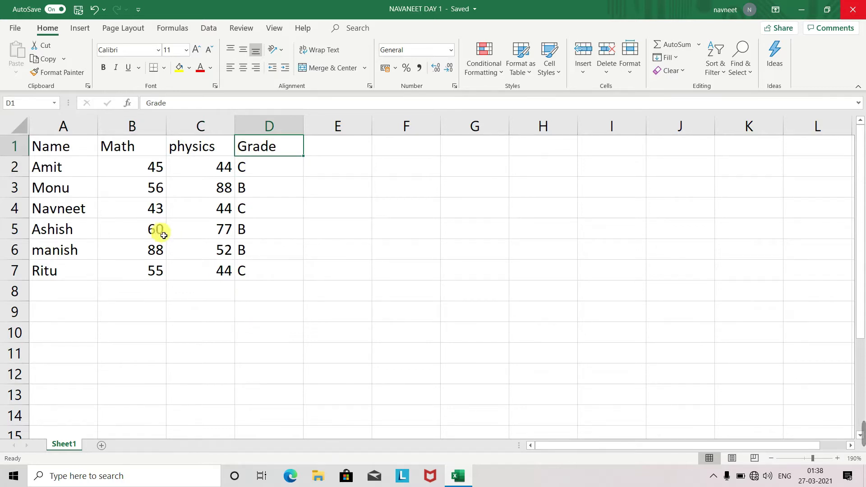
Examine the student entries listed in the Name column and its heading.
click(57, 270)
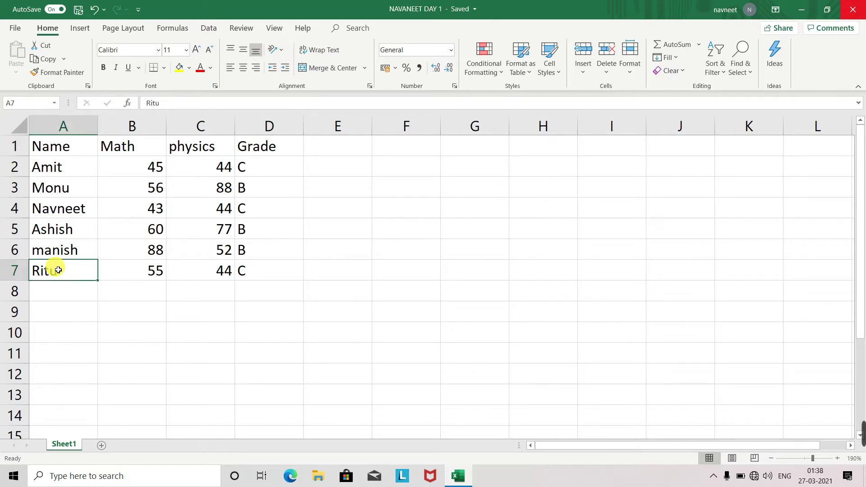
click(61, 230)
click(64, 217)
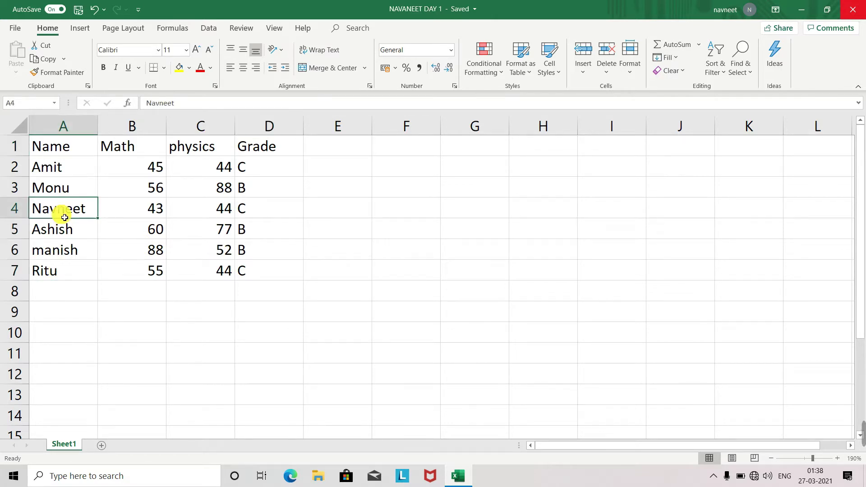
click(61, 149)
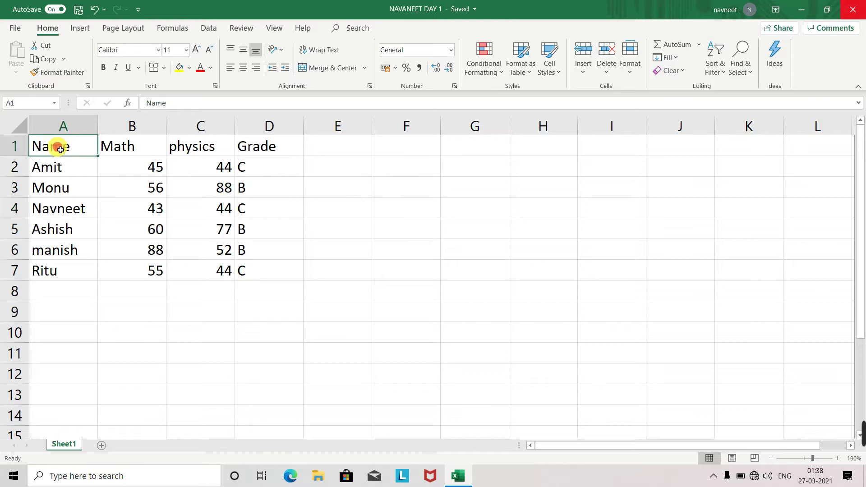
drag(61, 149, 103, 188)
click(50, 145)
click(69, 201)
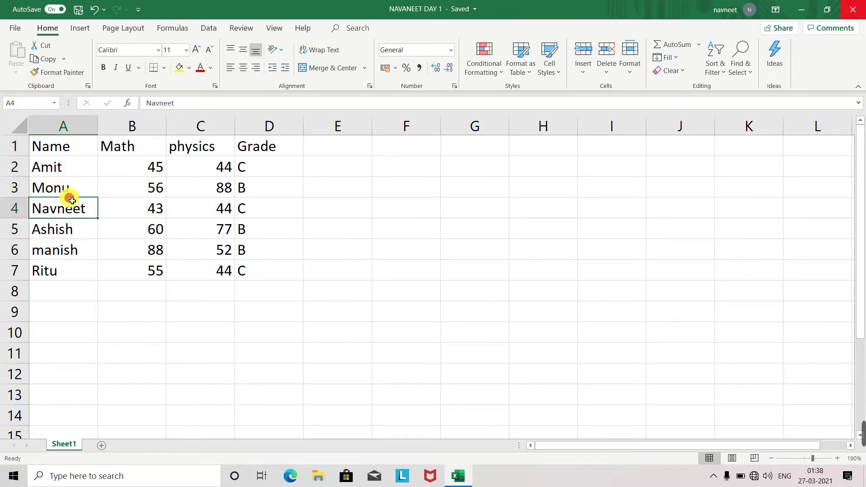
double_click(66, 144)
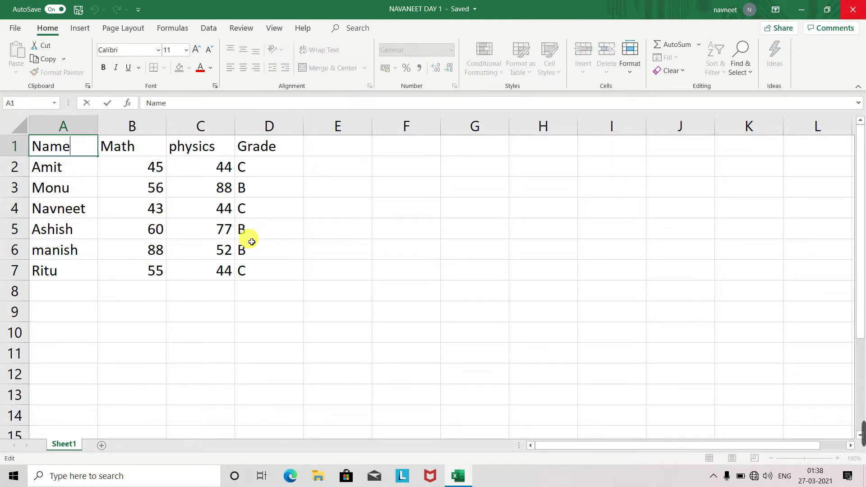
click(154, 325)
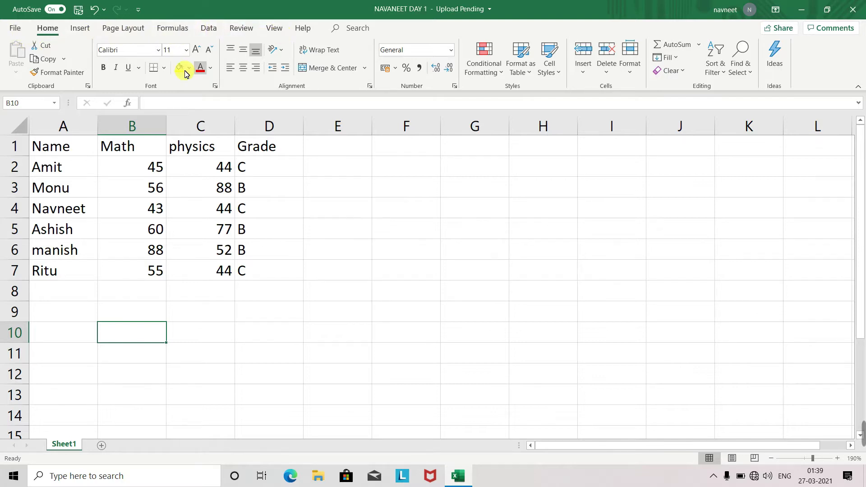
click(78, 30)
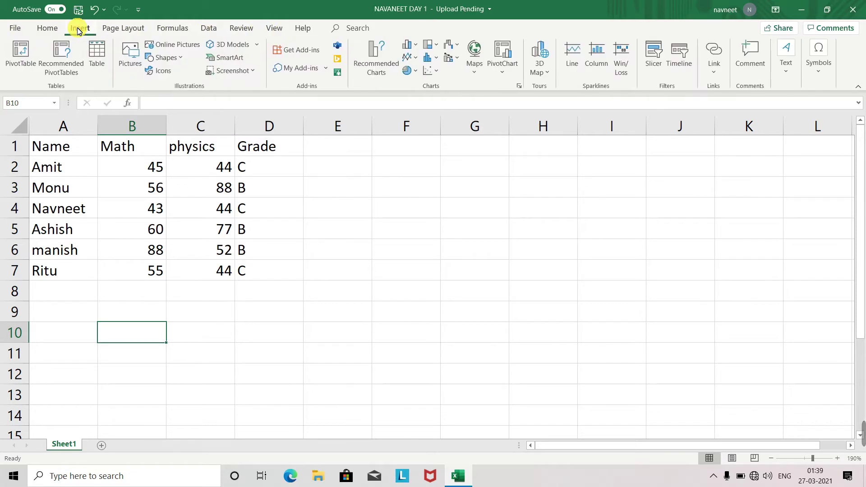
click(121, 31)
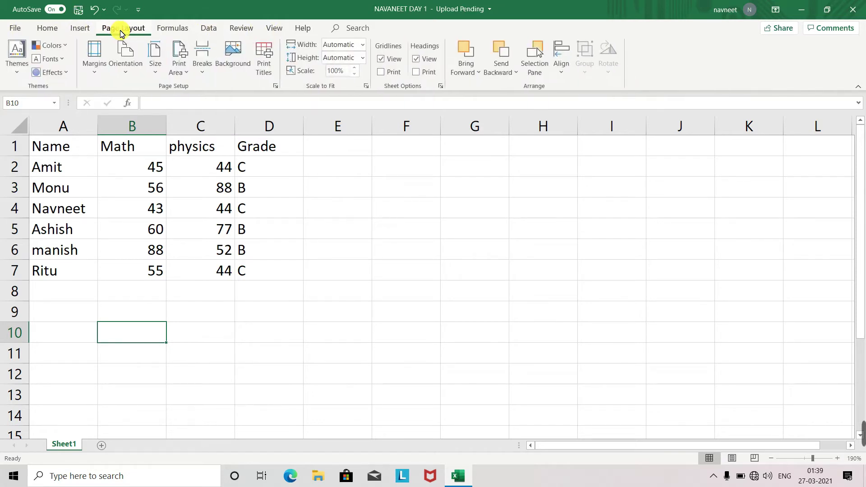
click(184, 29)
click(208, 29)
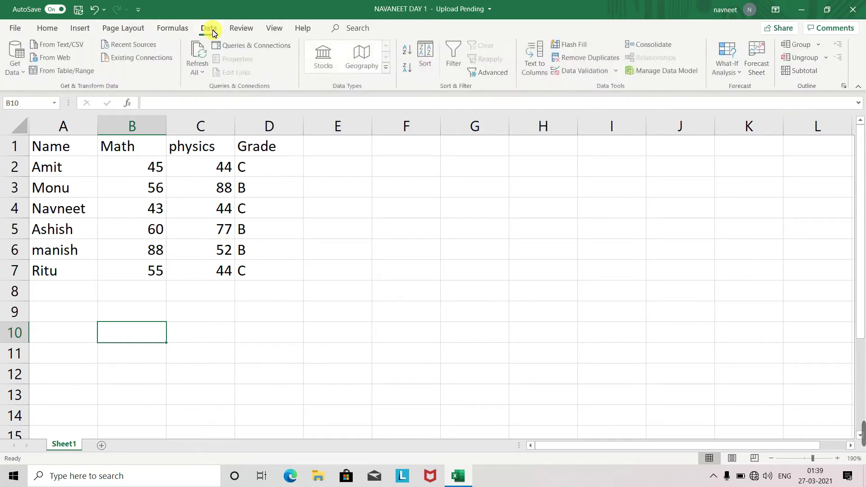
click(246, 29)
click(271, 29)
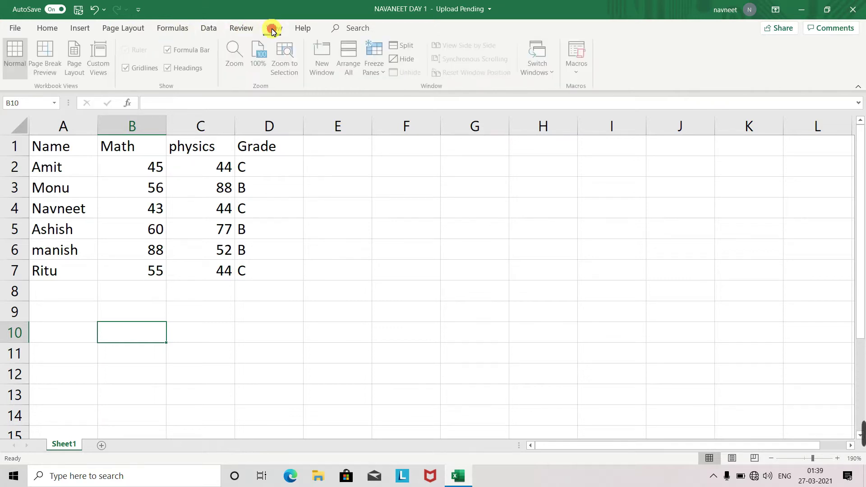
click(15, 29)
click(185, 294)
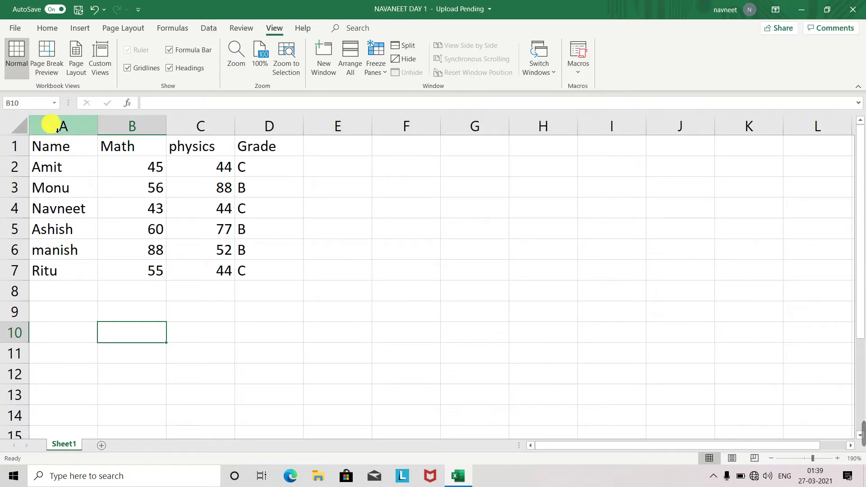
Make the text in cell A3 bold.
click(70, 189)
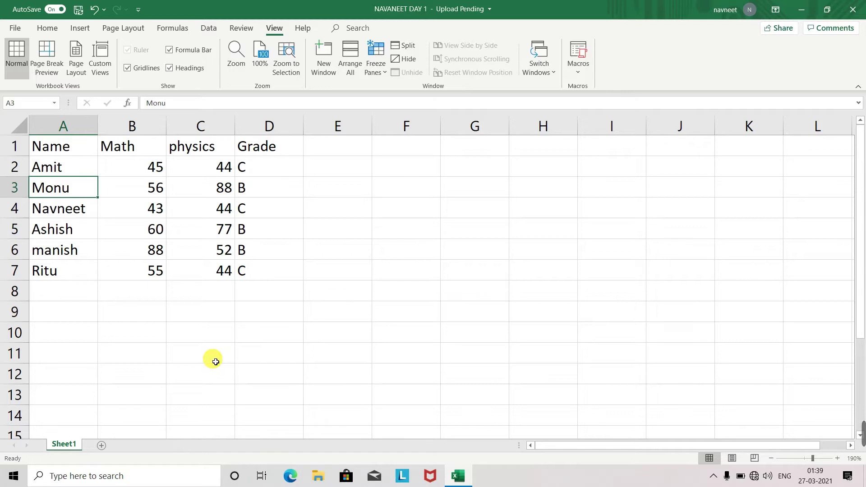
key(alt)
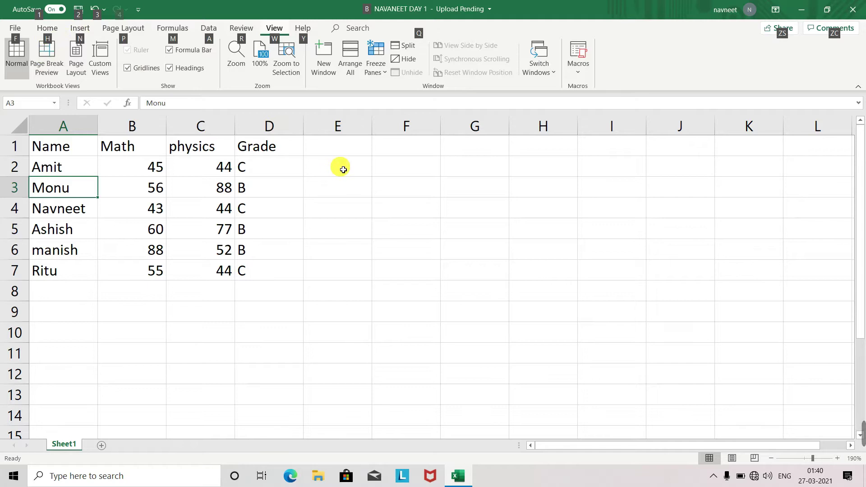
key(h)
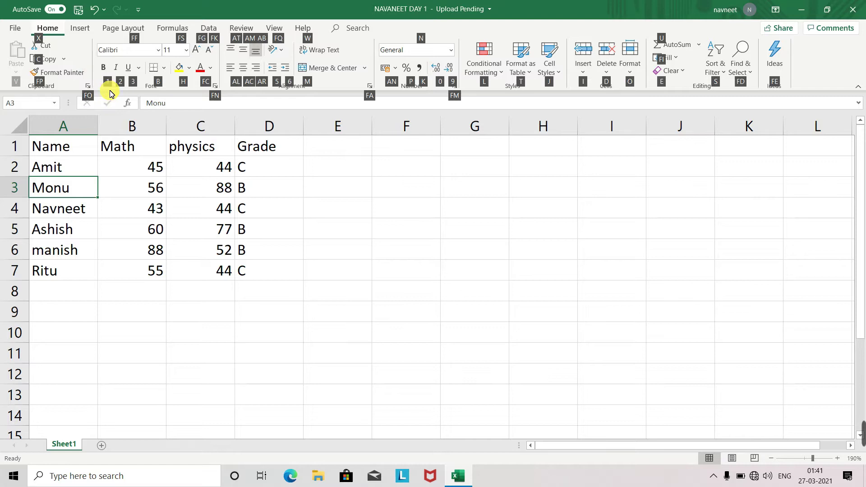
key(1)
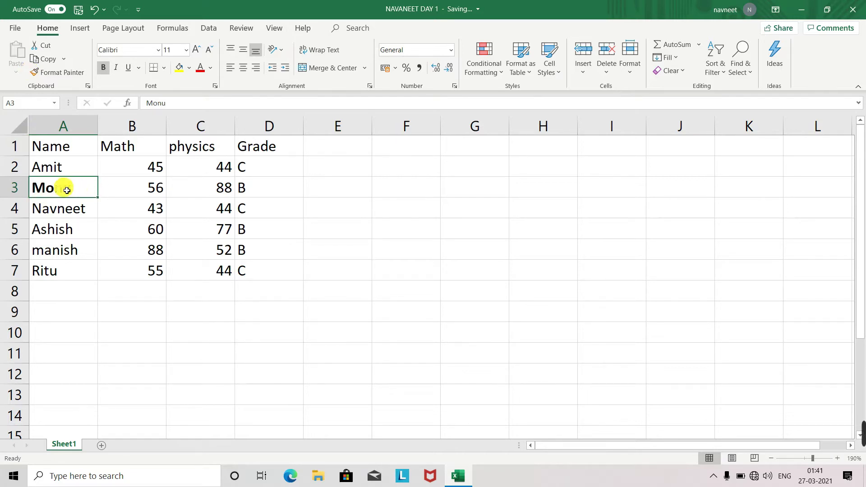
Remove the bold formatting from cell A3.
key(alt)
key(h)
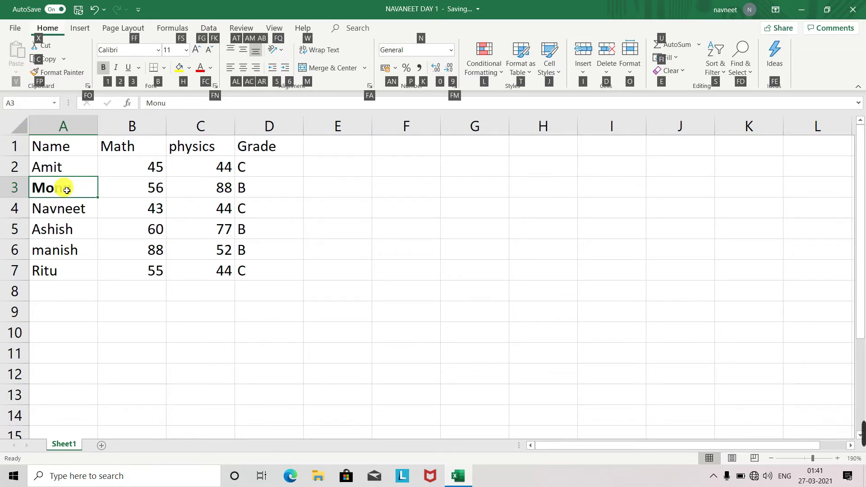
key(1)
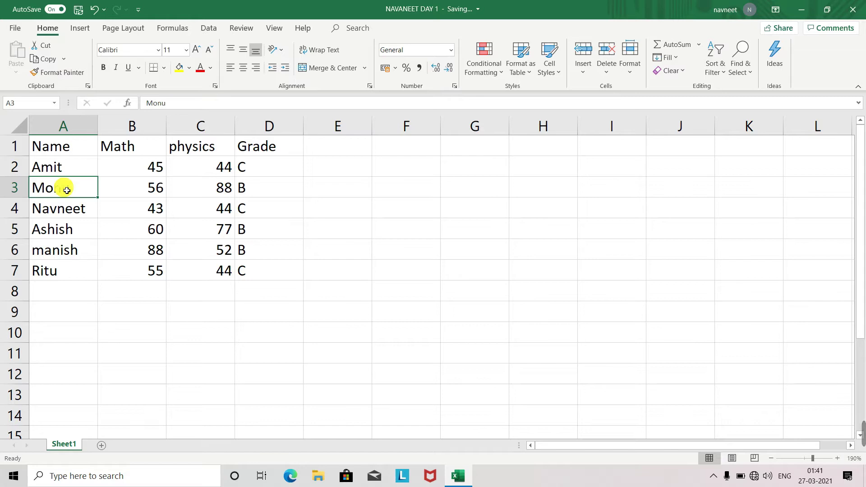
Make the header cells A1:D1 bold.
drag(45, 147, 259, 148)
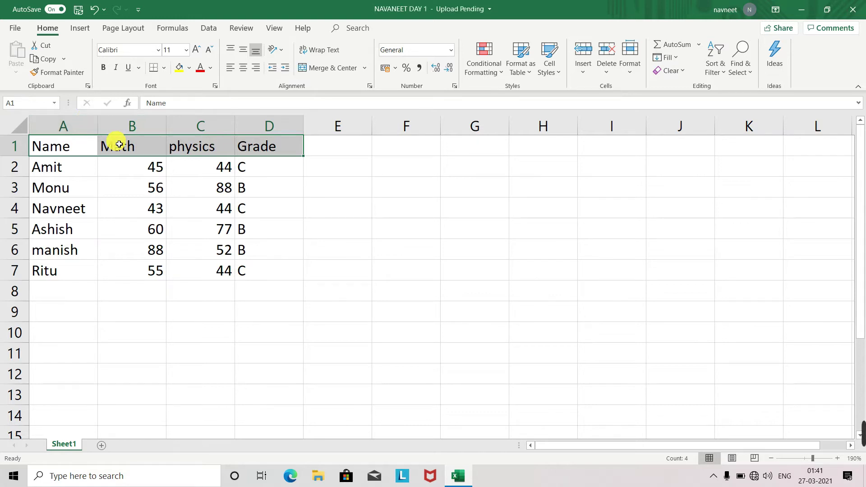
key(alt)
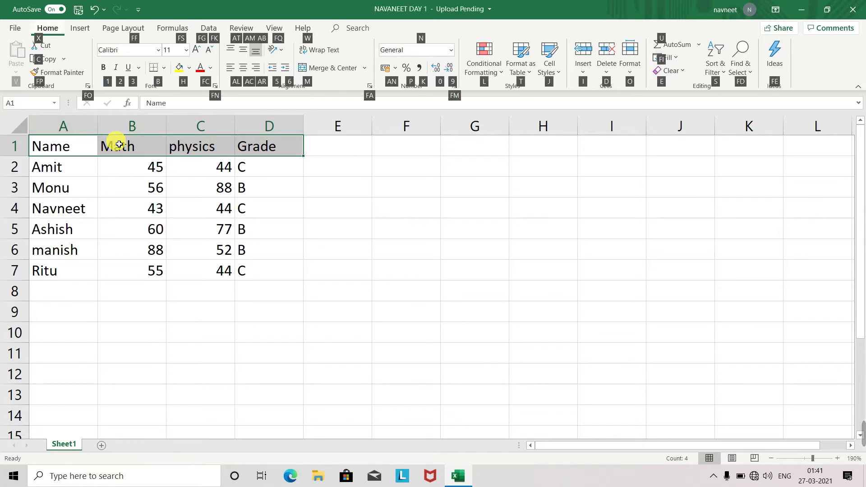
key(1)
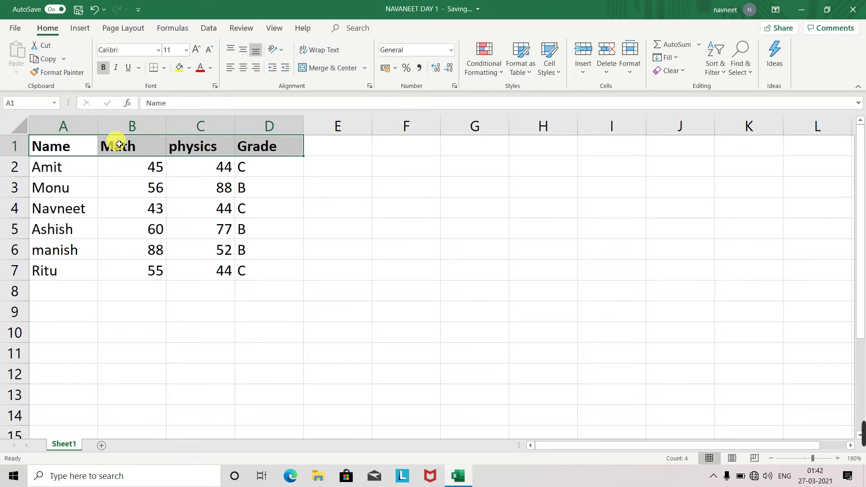
Change the font of the header cells A1:D1 to Arial Black.
click(52, 185)
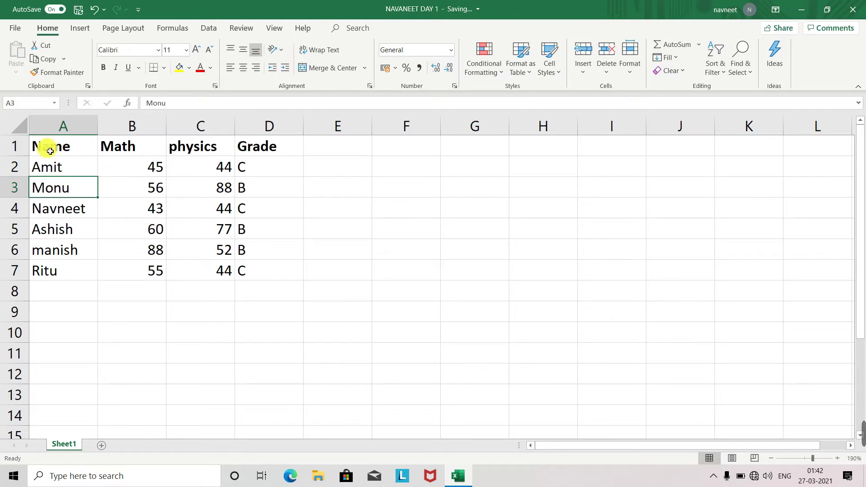
drag(42, 145, 270, 147)
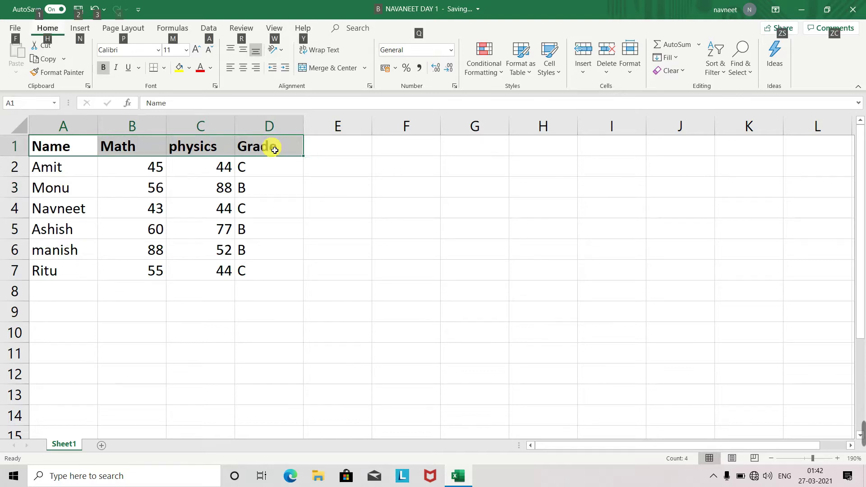
key(alt)
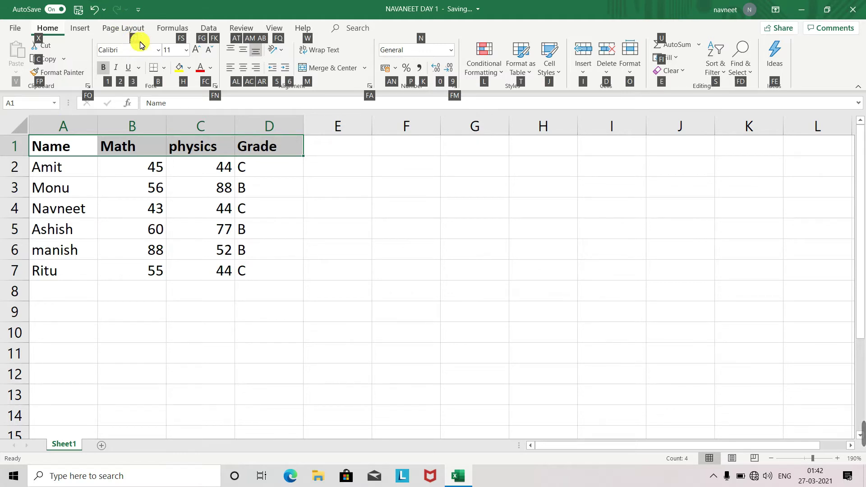
key(f)
key(f)
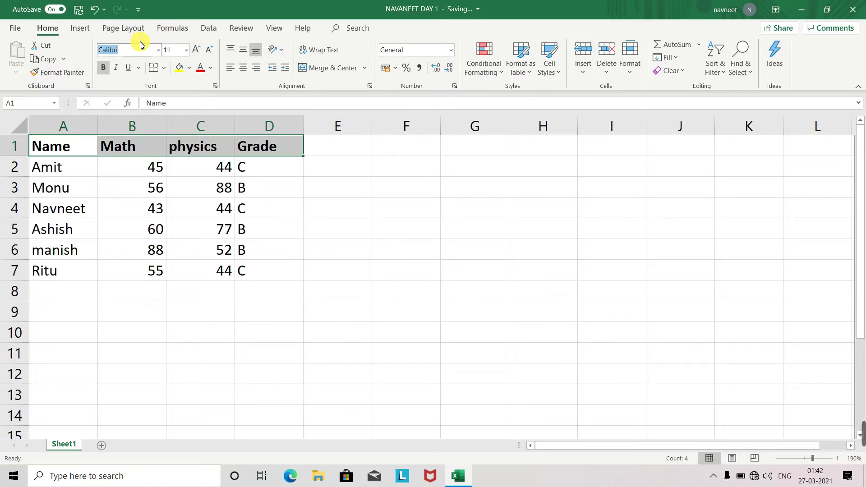
key(alt+Down)
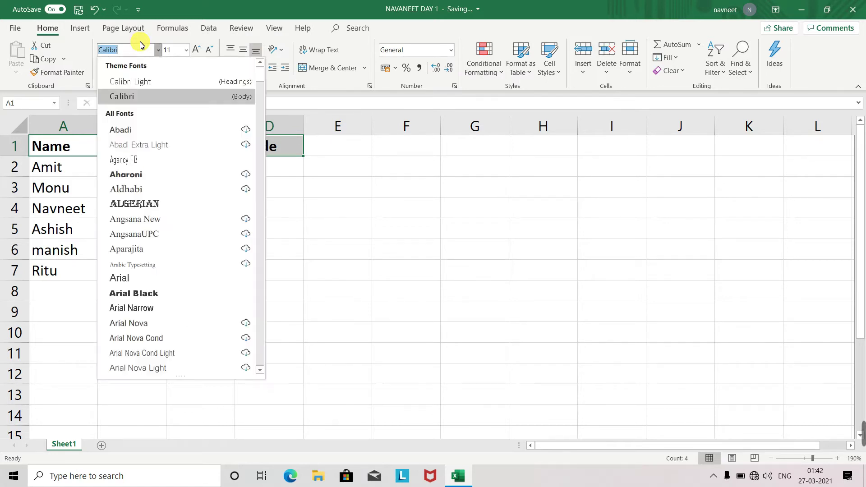
key(Down)
key(Down)
key(Down)
key(Down)
key(Down)
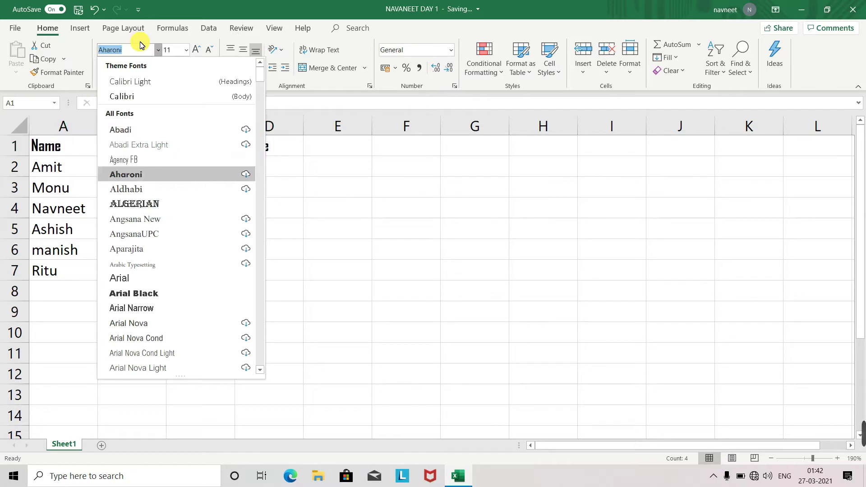
key(Down)
key(Down)
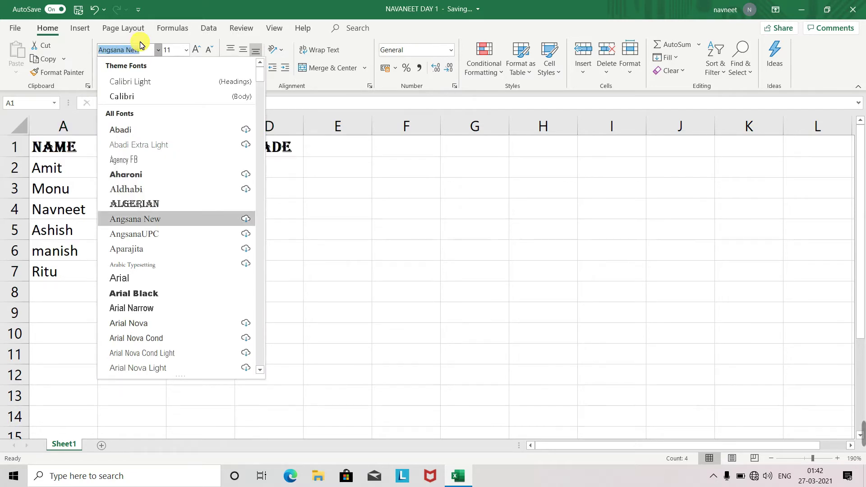
key(Down)
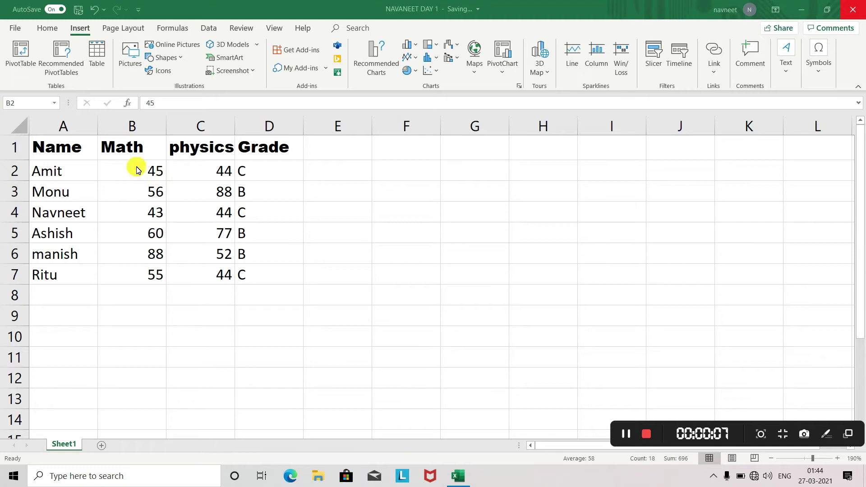
click(135, 168)
key(ctrl+shift+End)
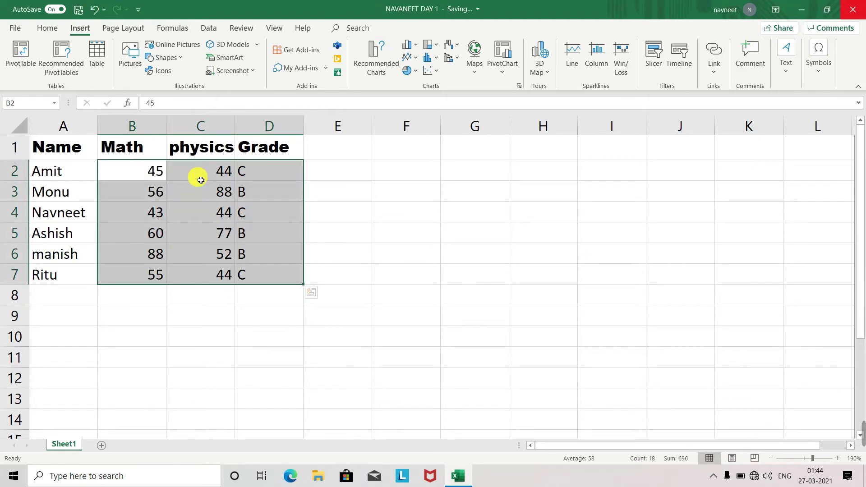
key(alt)
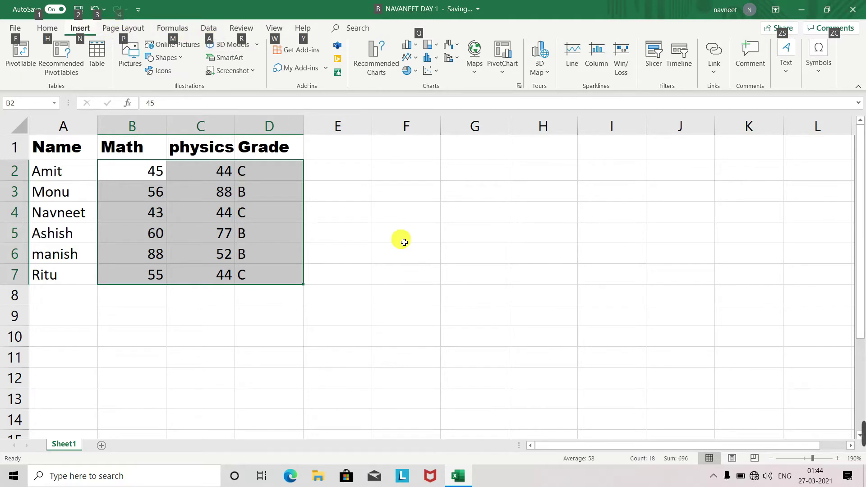
click(397, 217)
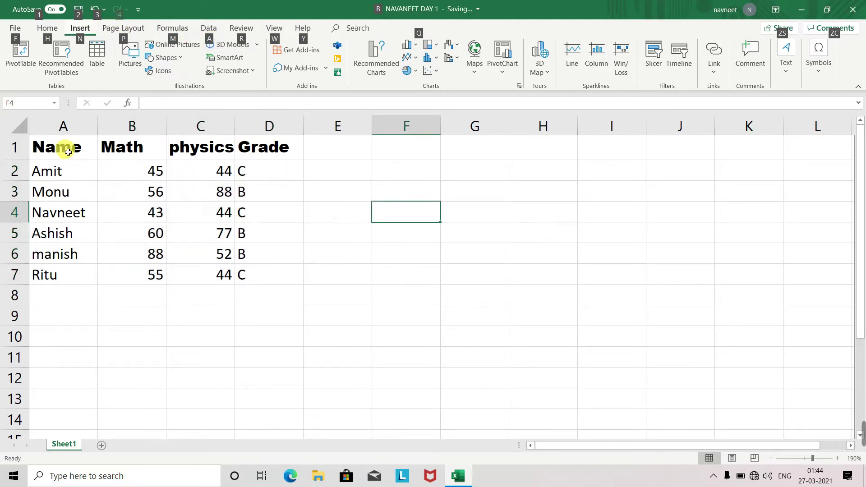
Add filter buttons to the header cells A1:D1.
drag(66, 151, 257, 150)
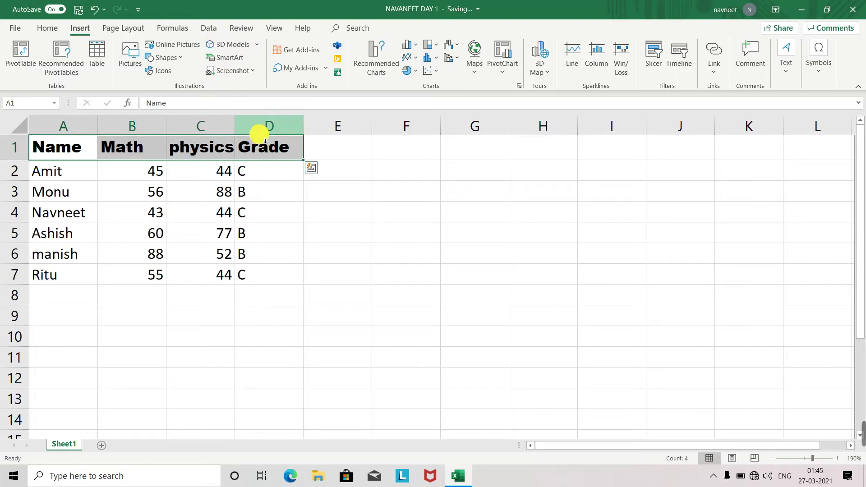
key(alt)
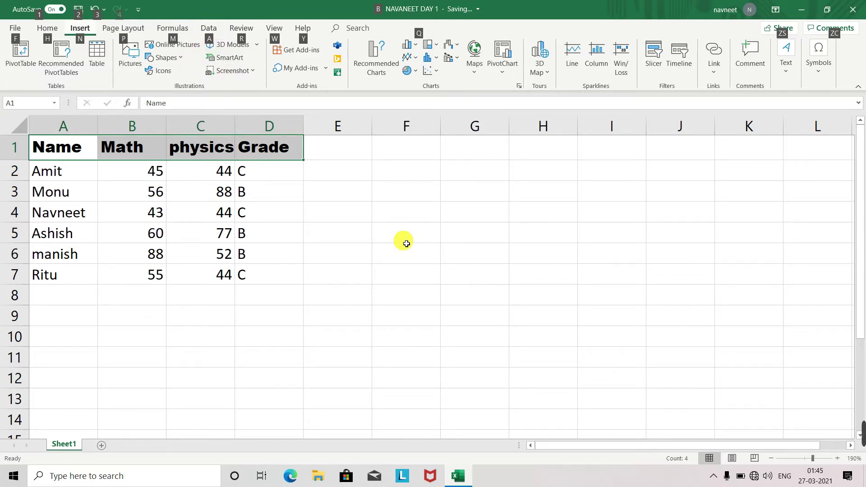
key(a)
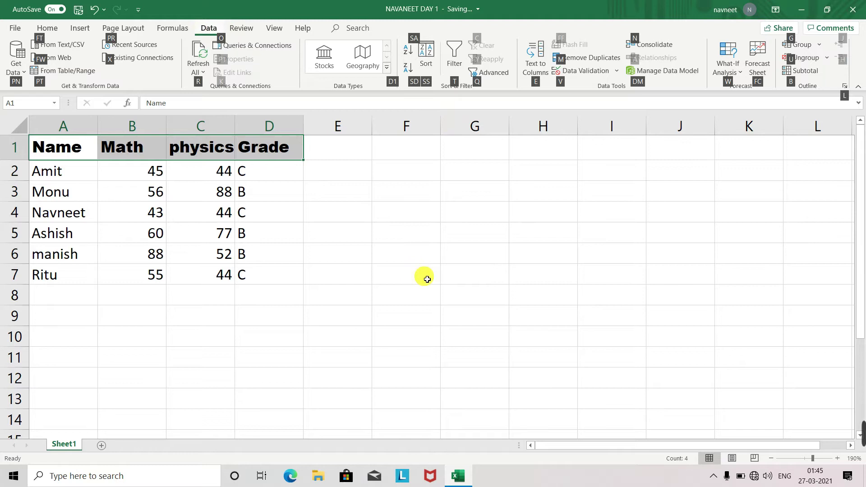
key(t)
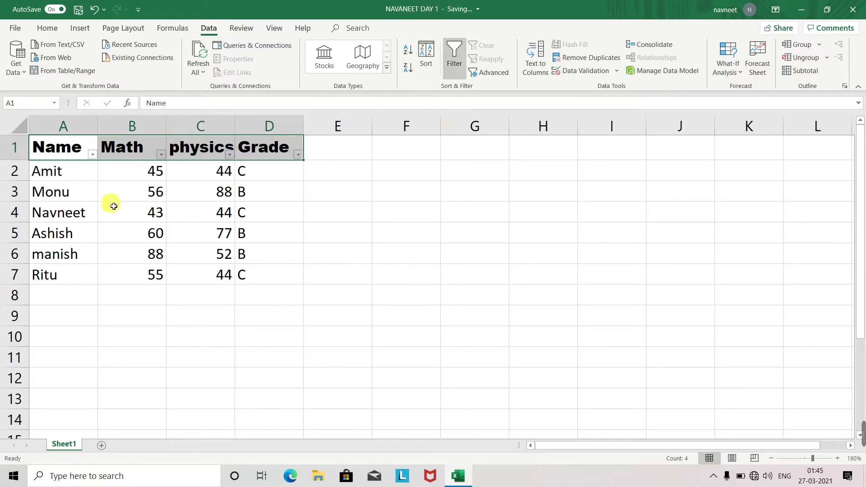
Examine the filter lists of the Name, Math, physics and Grade columns without applying any filter.
click(91, 155)
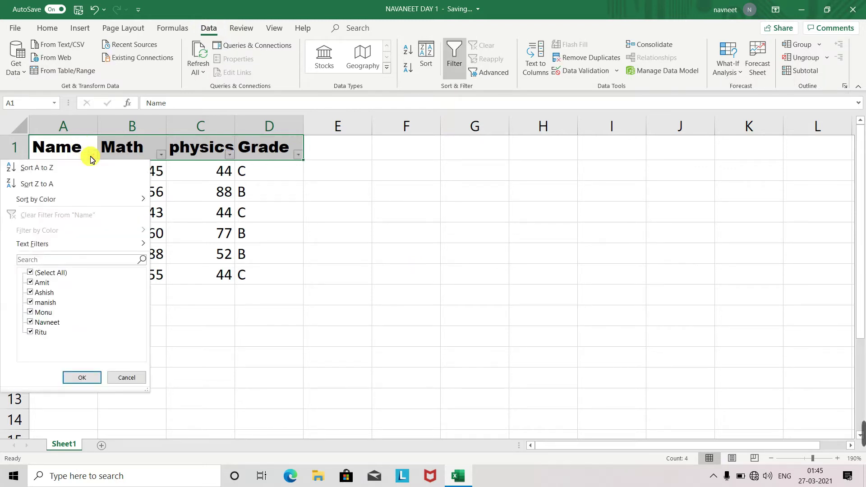
click(92, 158)
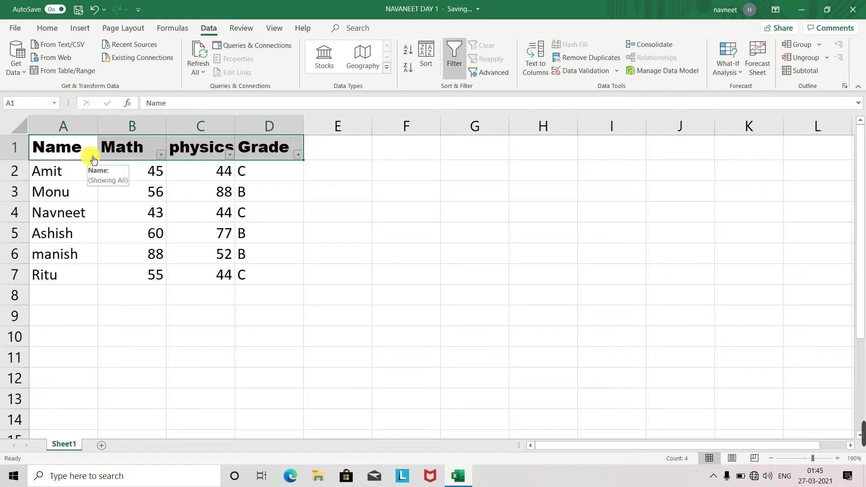
click(161, 155)
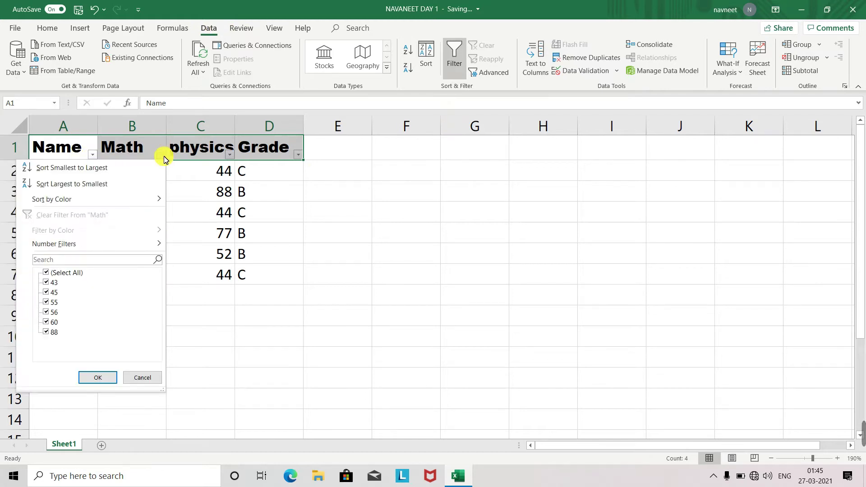
click(229, 156)
click(231, 156)
click(231, 156)
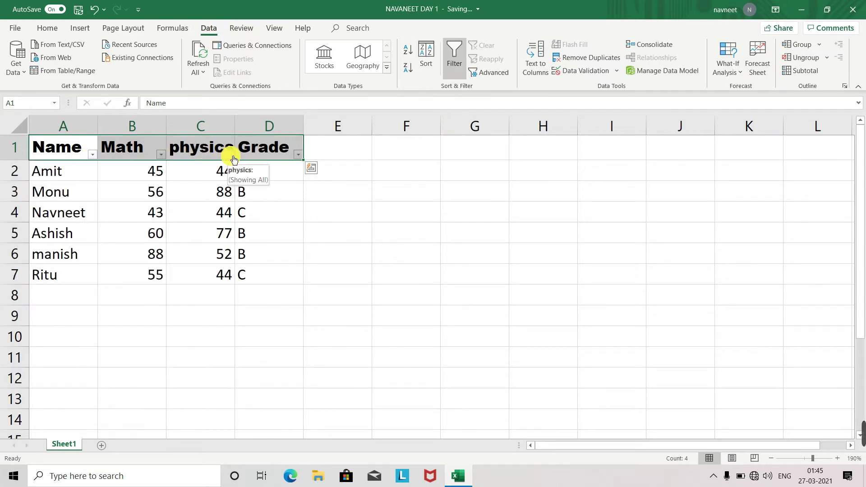
click(297, 157)
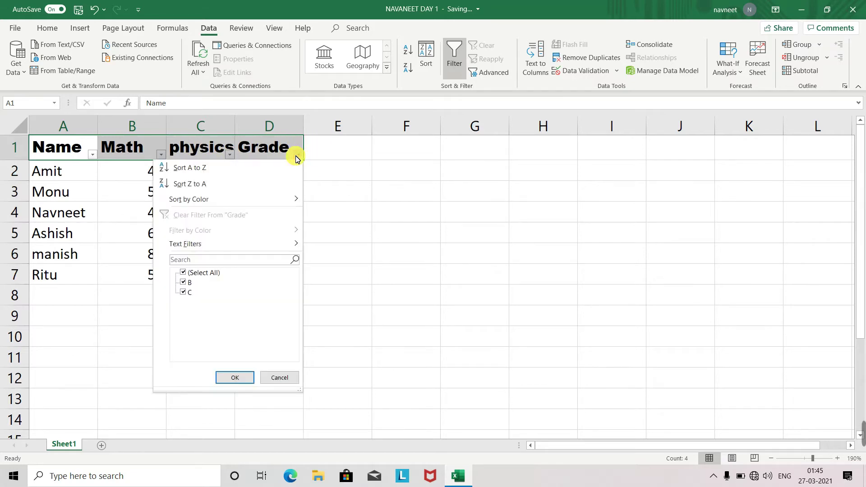
click(297, 157)
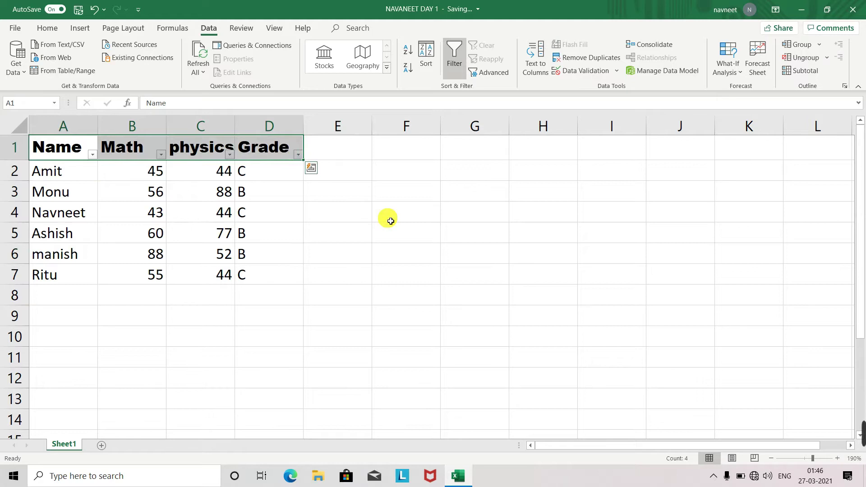
Remove the filter buttons from the header cells A1:D1.
key(alt)
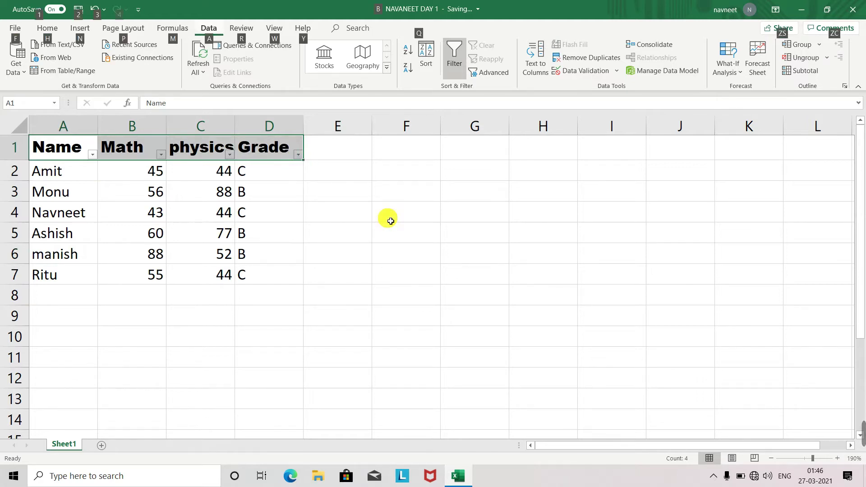
key(a)
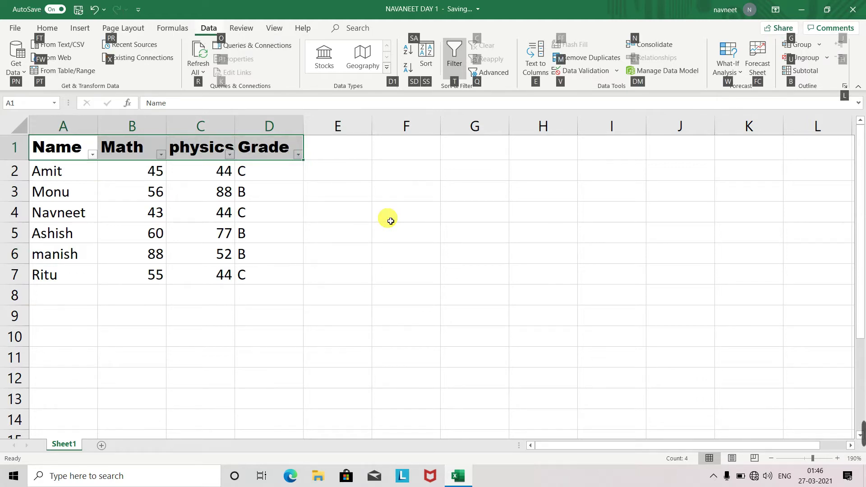
key(t)
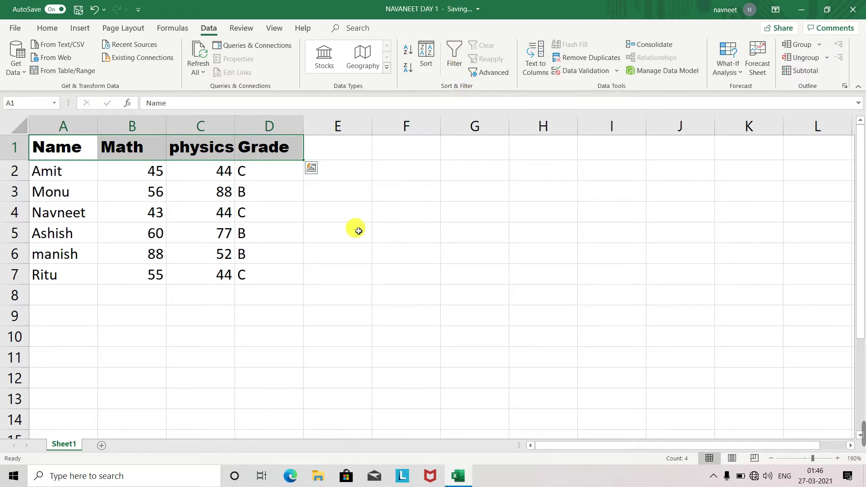
Turn the filter for the header cells A1:D1 on and off again, two times in a row.
key(ctrl+shift+l)
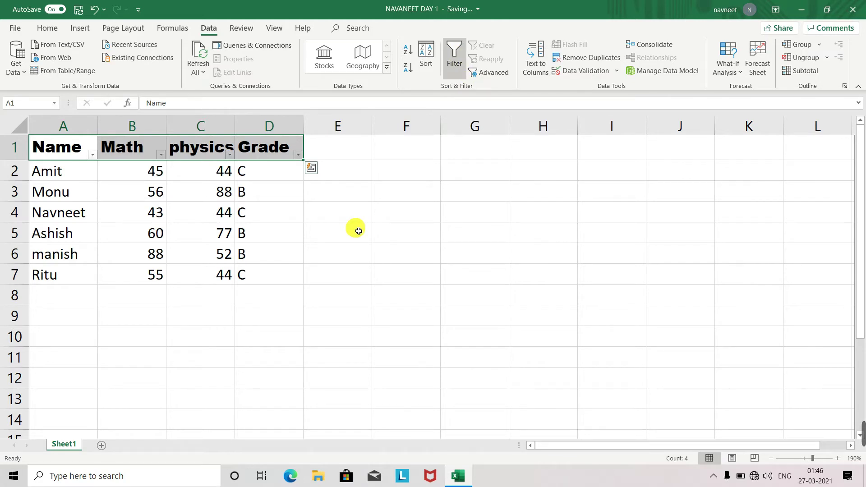
key(ctrl+shift+l)
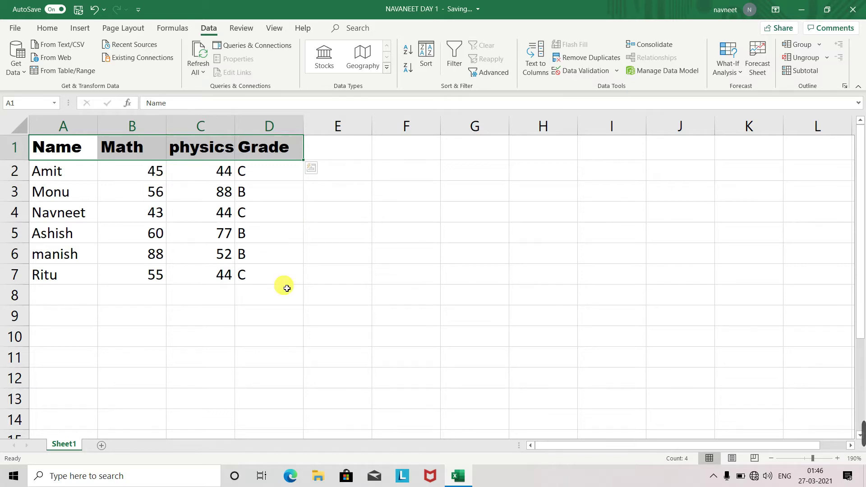
key(ctrl+q)
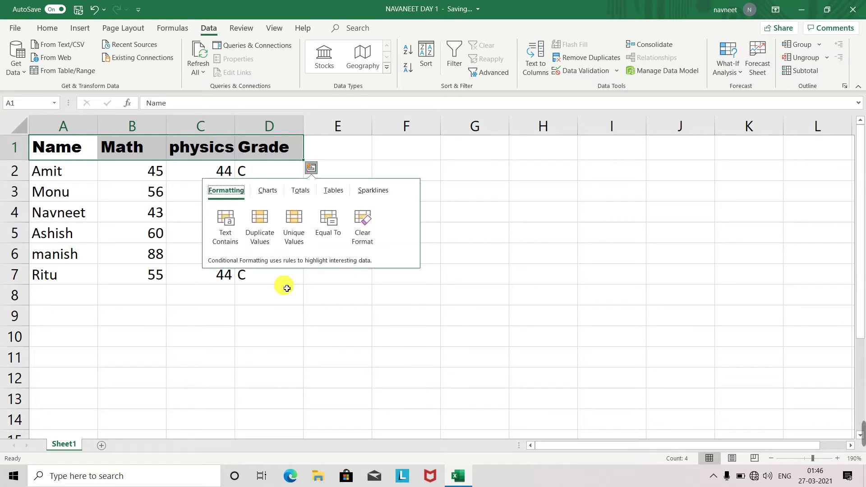
click(281, 311)
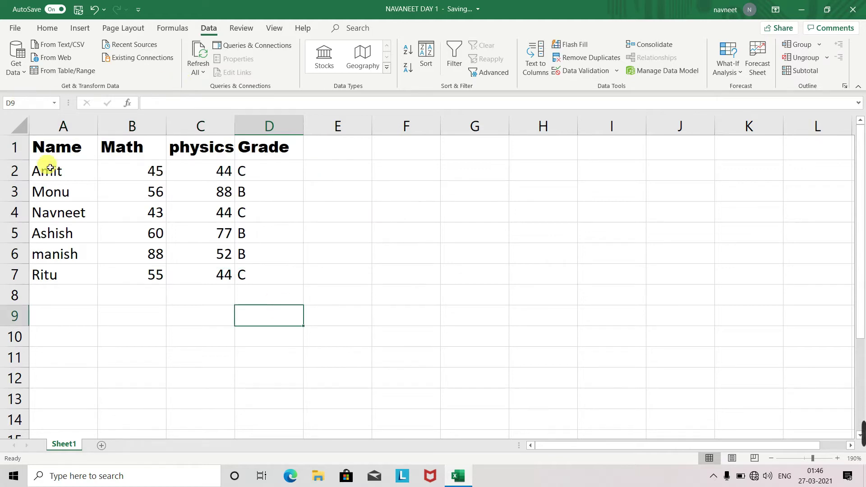
drag(42, 147, 301, 140)
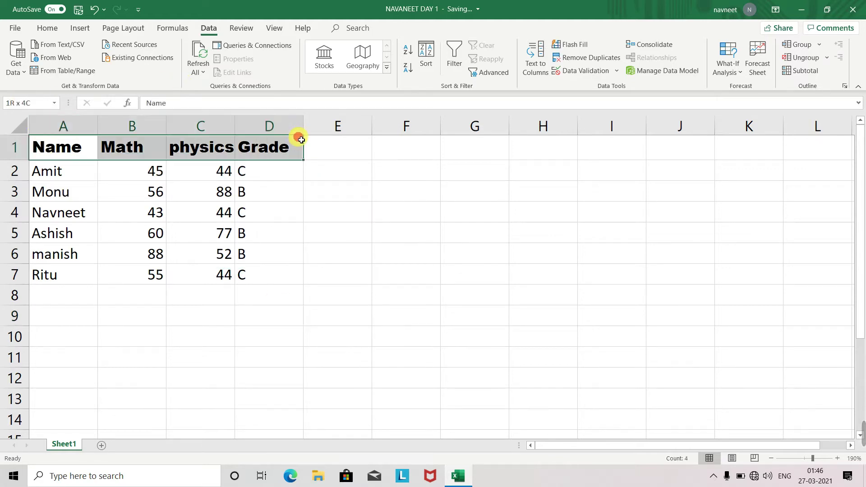
key(ctrl+shift+l)
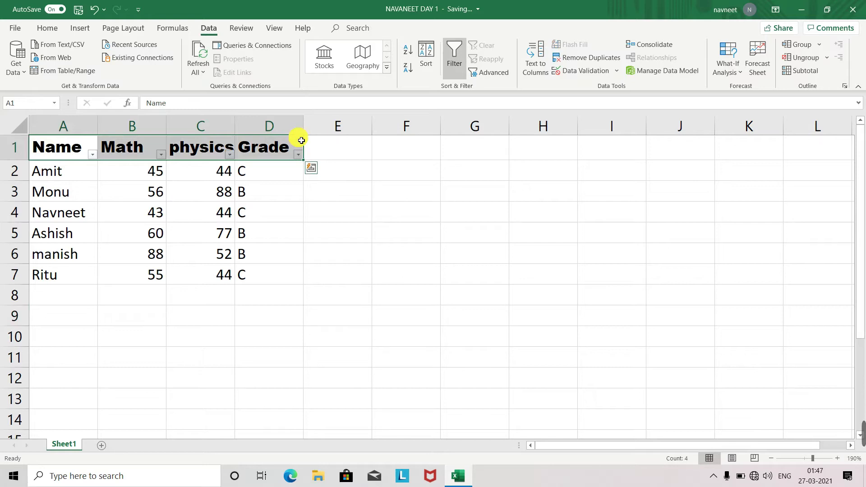
key(ctrl+shift+l)
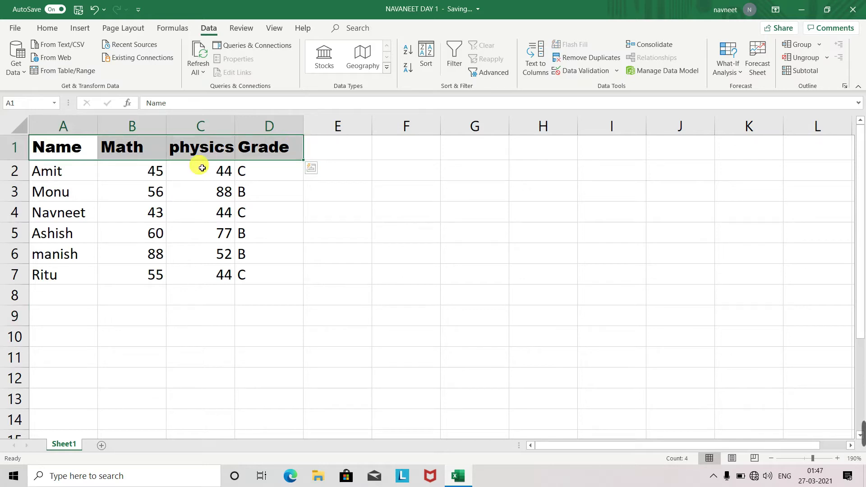
Apply the filter to the header cells Name, Math, physics and Grade.
key(alt)
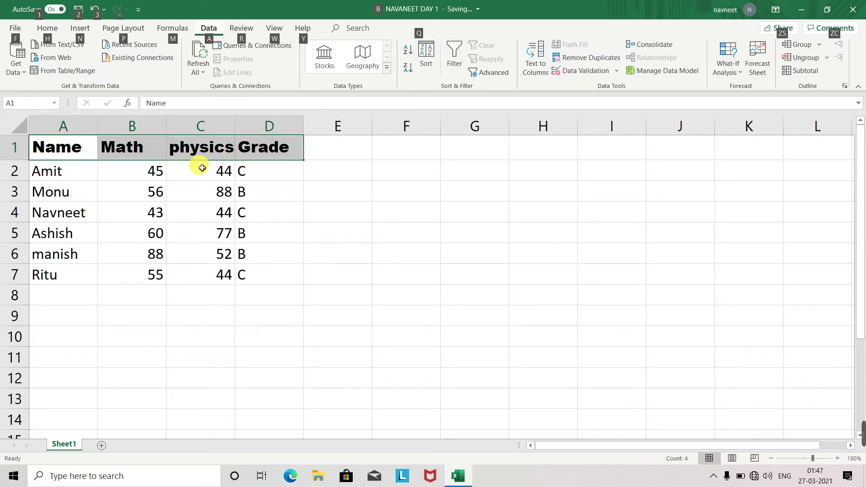
key(a)
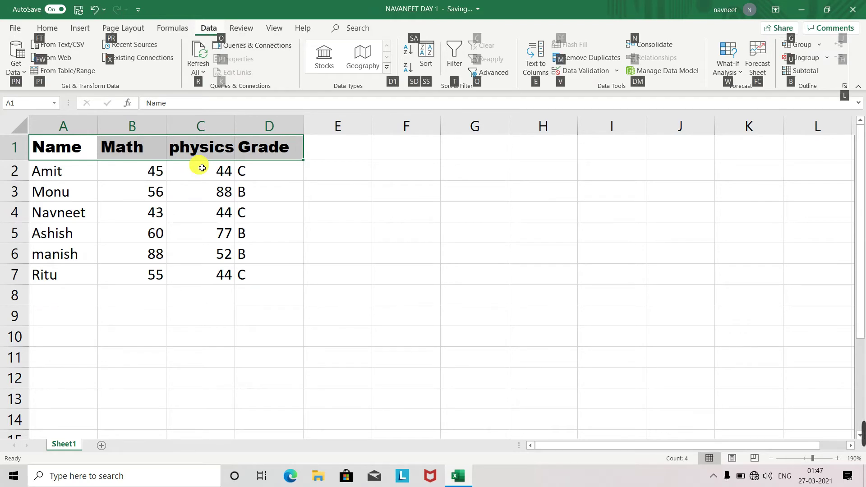
key(t)
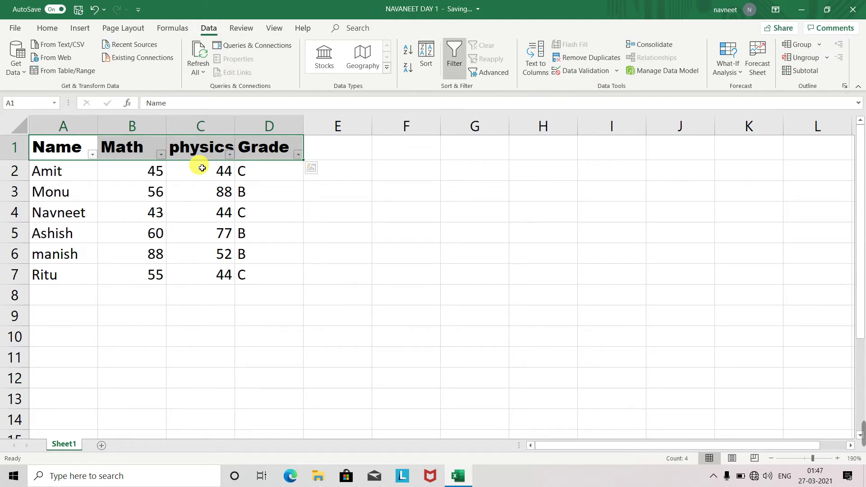
Clear the filter buttons from the header row again.
key(alt)
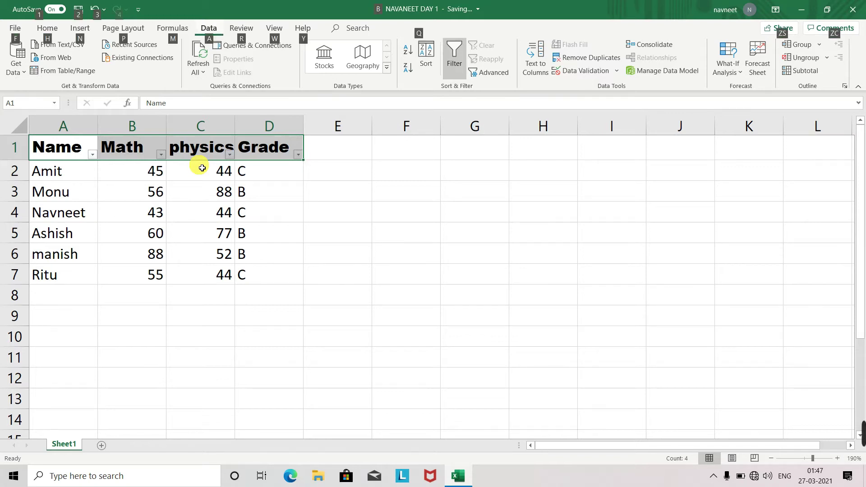
key(a)
key(t)
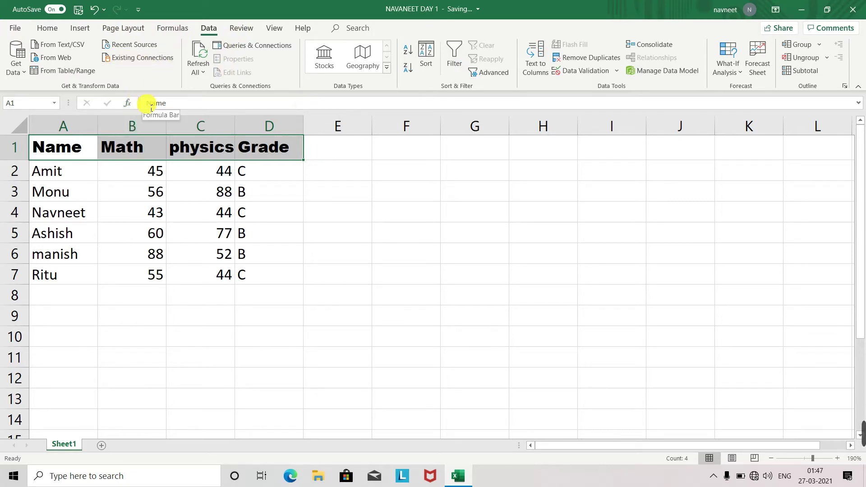
Left-align the student data in cells A2:D7.
click(45, 28)
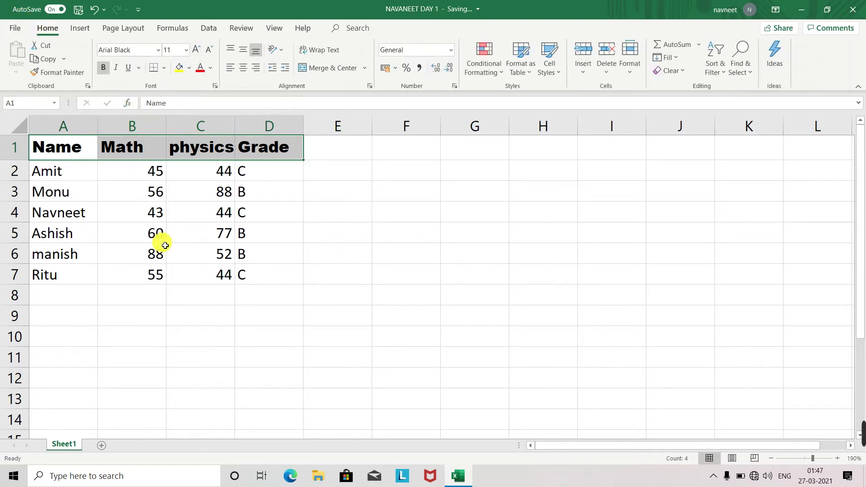
drag(74, 170, 243, 280)
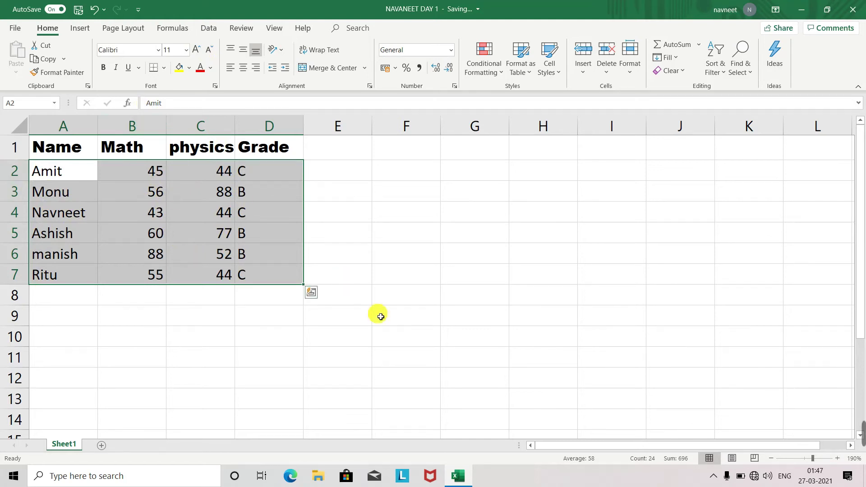
click(16, 29)
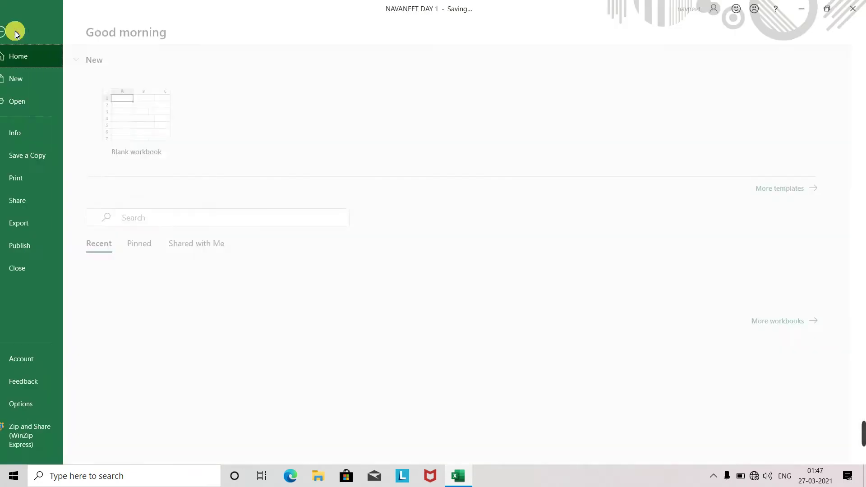
click(258, 300)
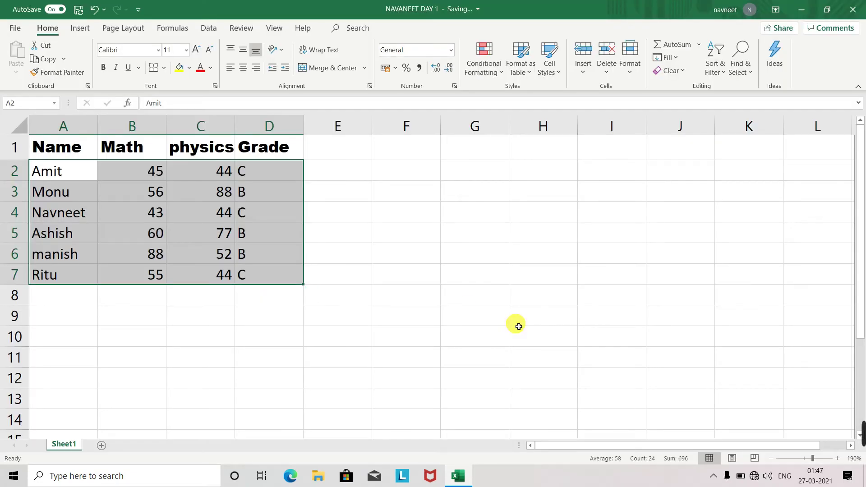
key(alt)
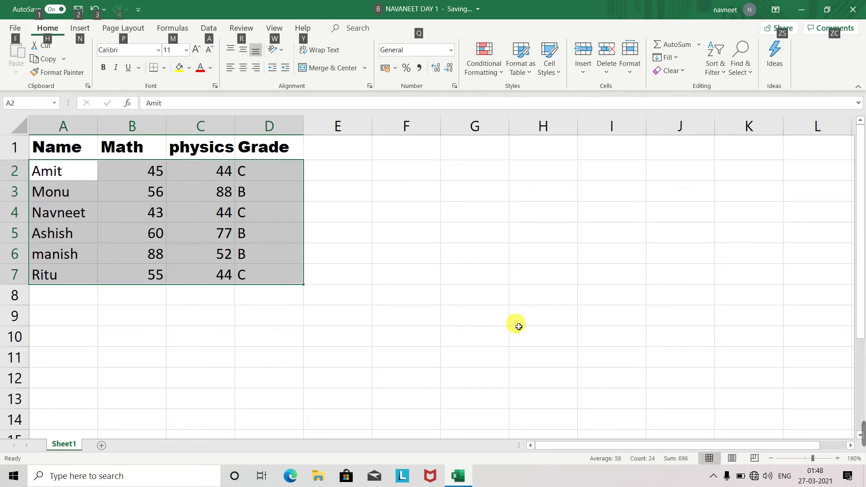
key(h)
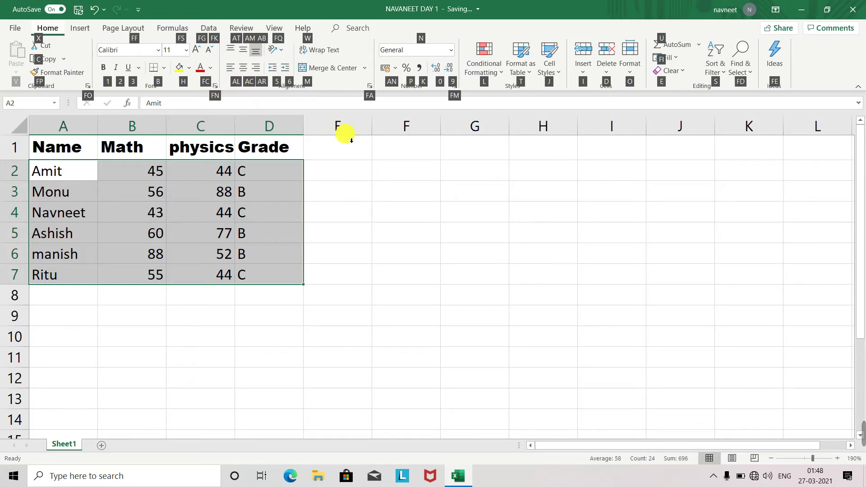
key(a)
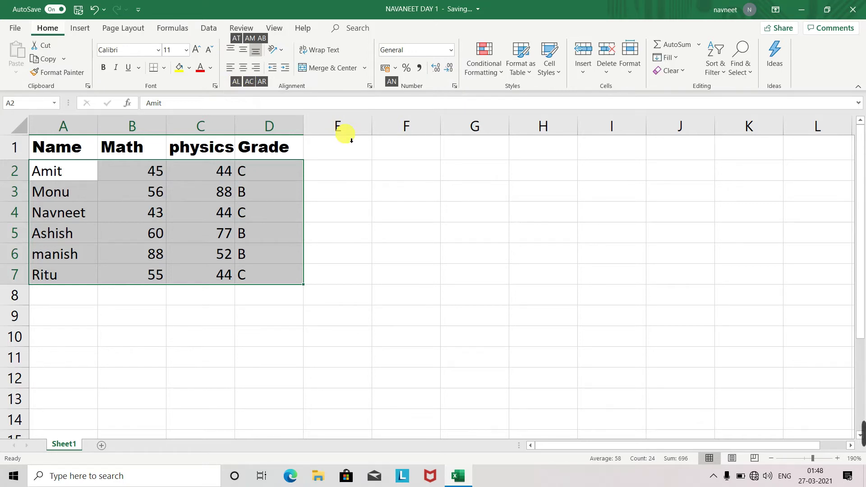
key(l)
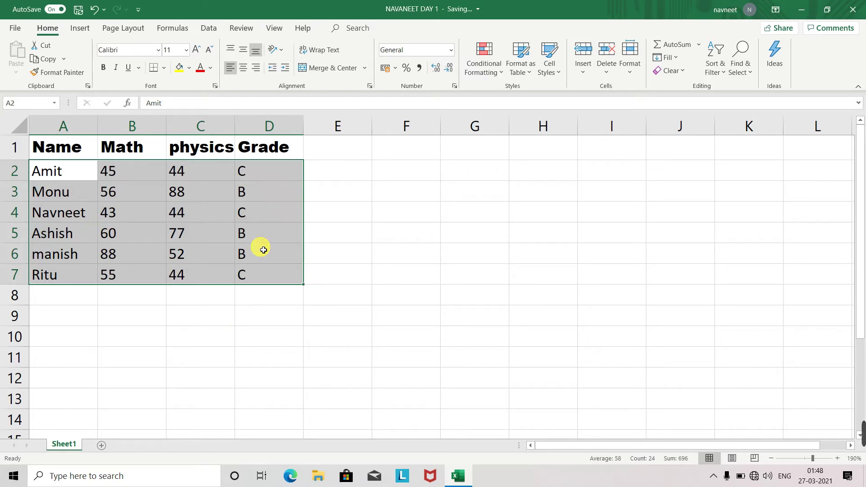
Right-align the student data in cells A2:D7.
key(alt)
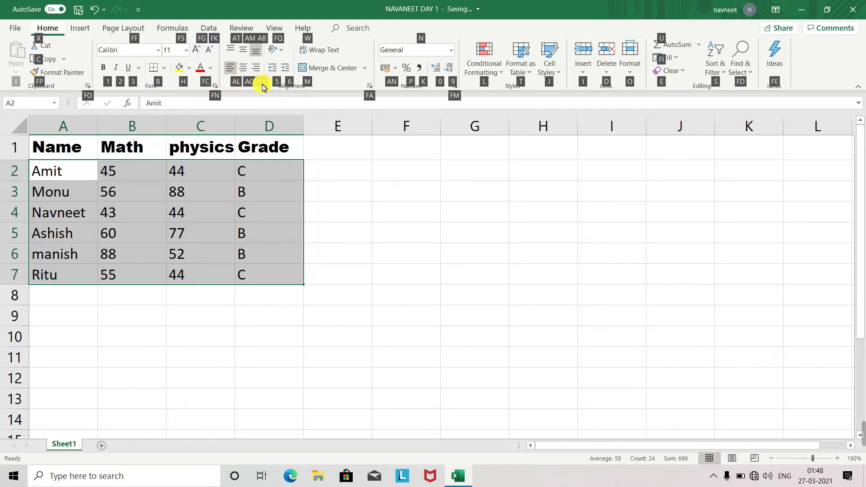
key(a)
key(r)
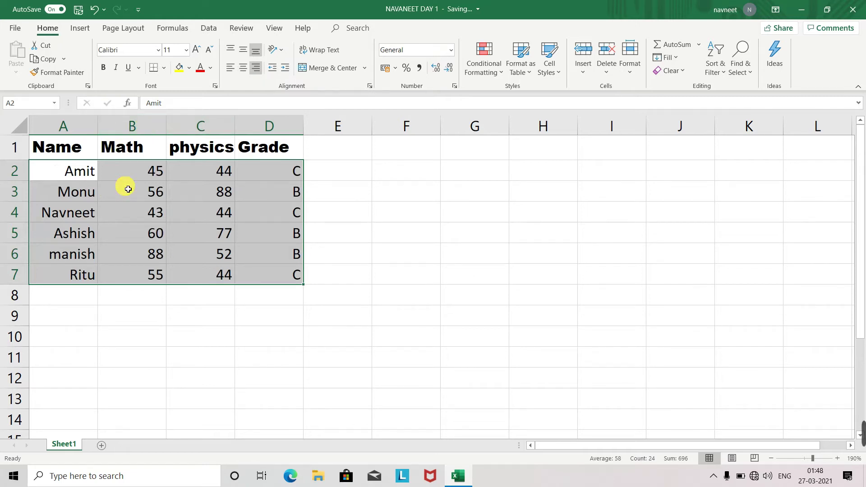
Center the student data in cells A2:D7 horizontally.
key(alt+h)
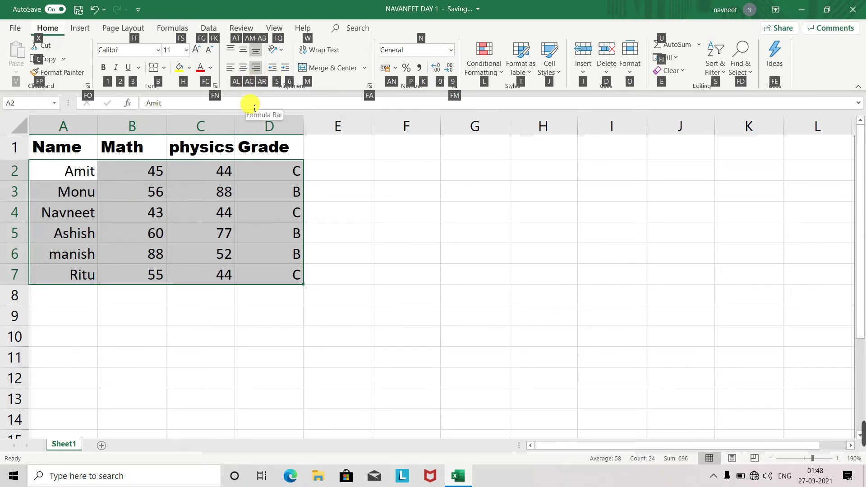
key(a)
key(c)
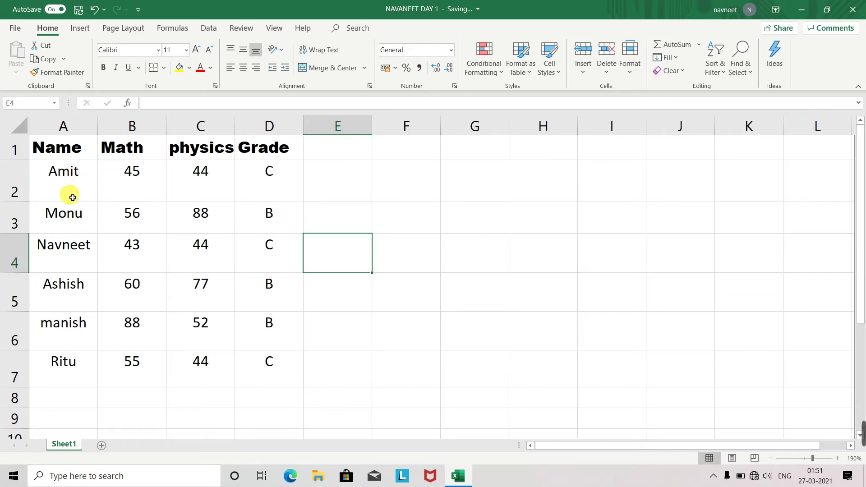
Middle-align the whole marks table in cells A2:D8 vertically, including its header row.
drag(38, 147, 276, 391)
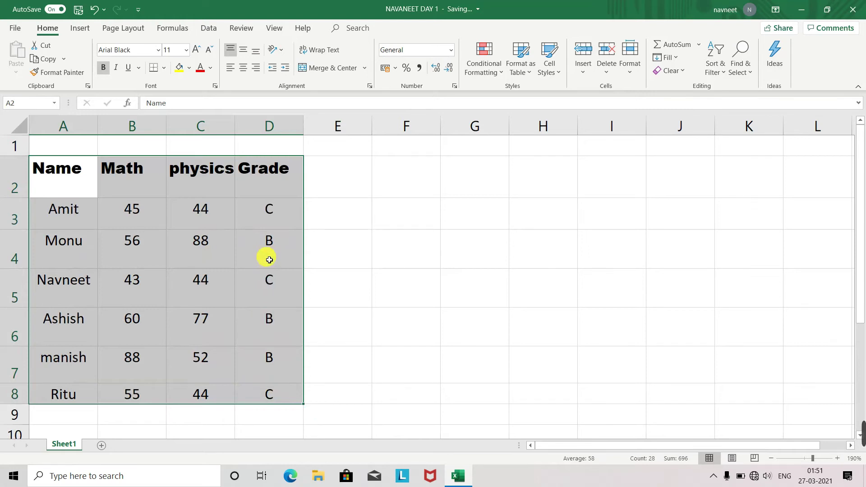
key(alt)
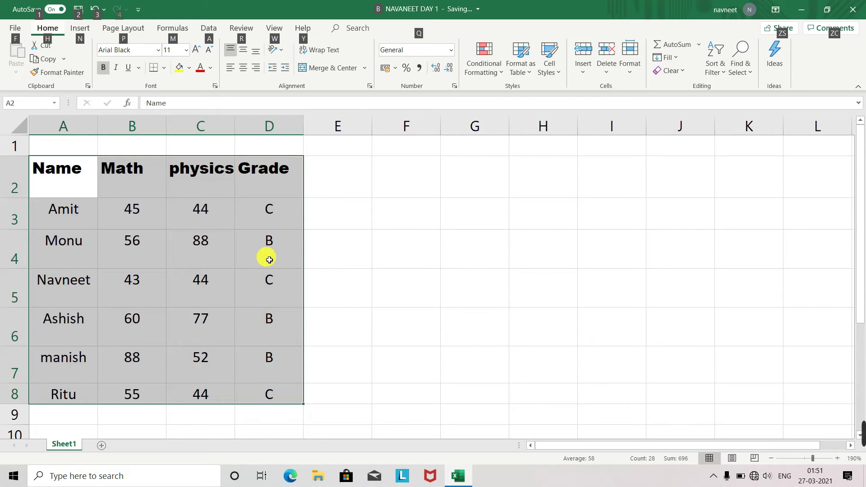
key(h)
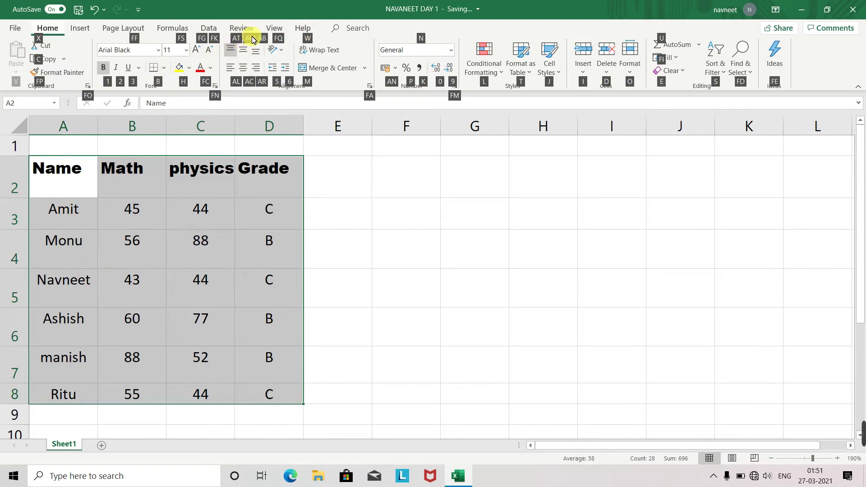
key(a)
key(m)
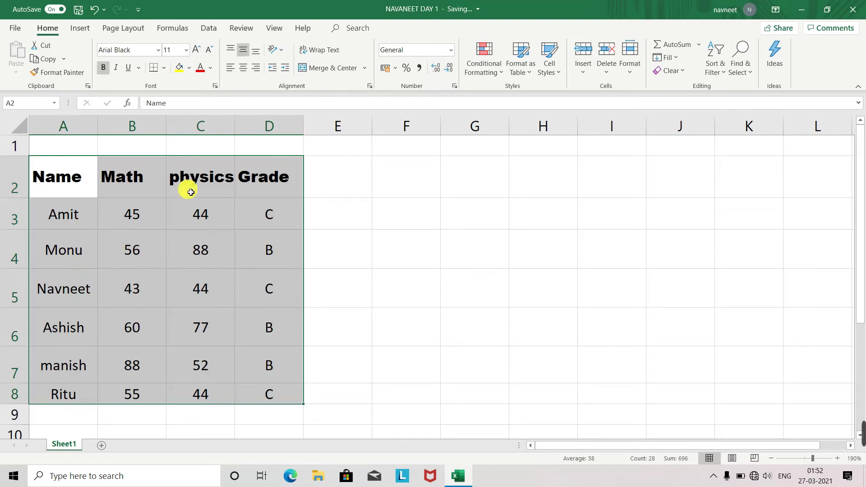
key(alt)
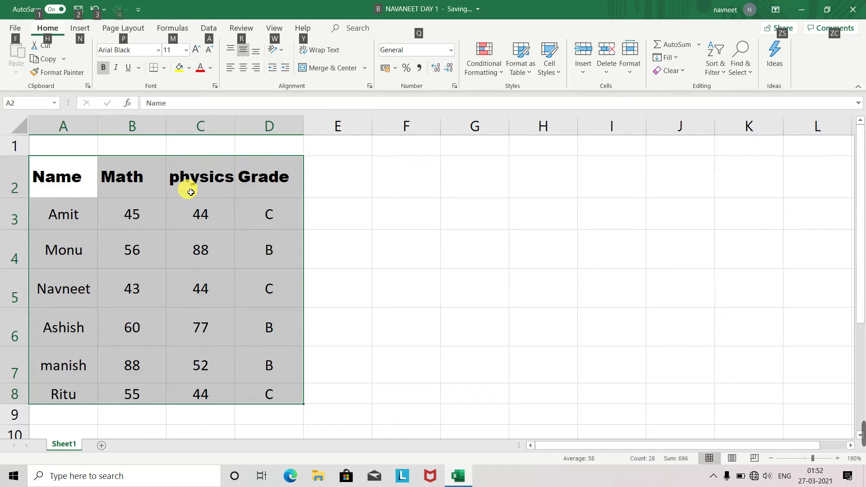
key(alt)
text(h)
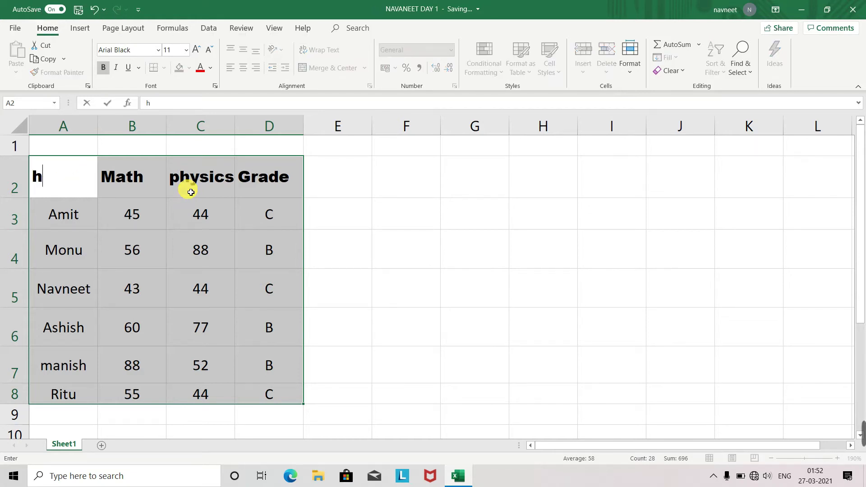
key(ctrl+z)
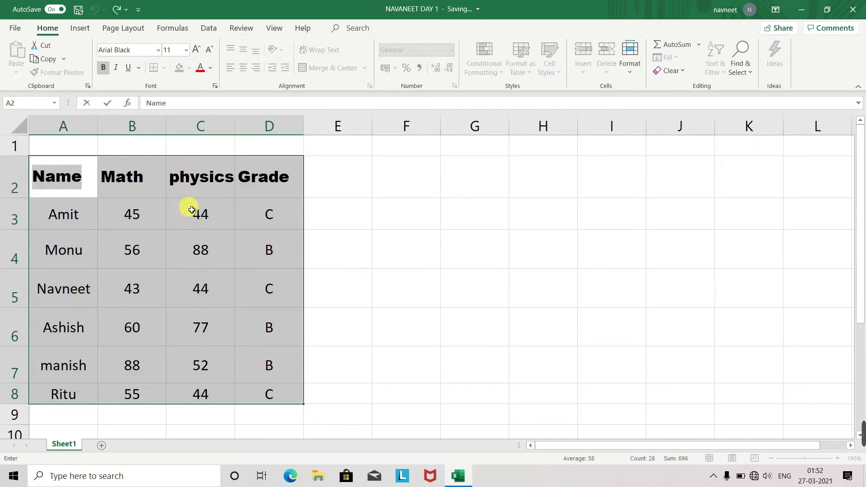
click(189, 210)
Bottom-align the whole marks table in cells A2:D8, including its header row.
drag(50, 176, 282, 261)
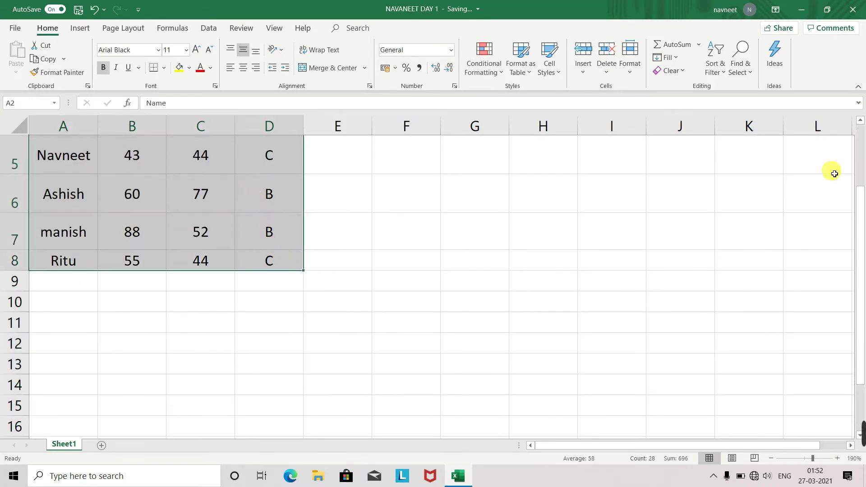
scroll(862, 139, up, 2)
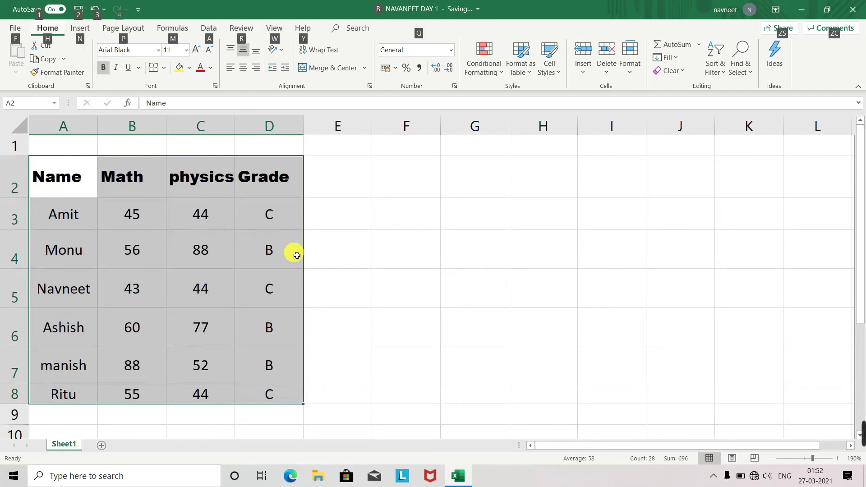
key(alt)
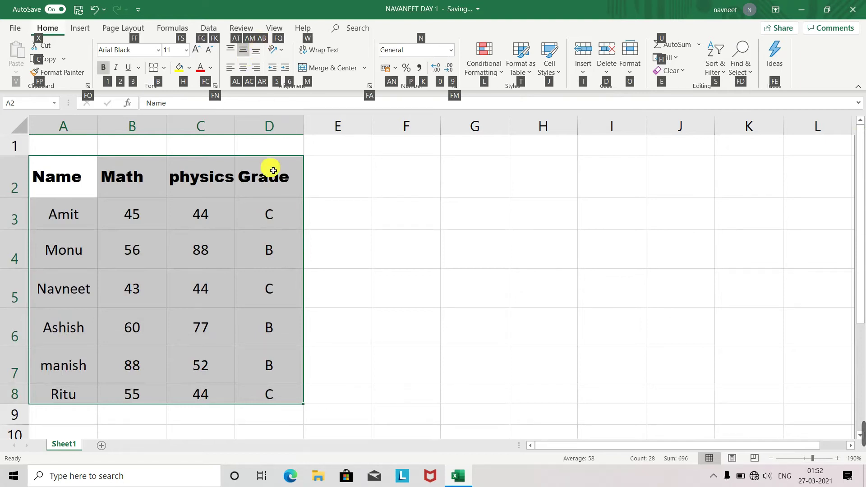
key(a)
key(b)
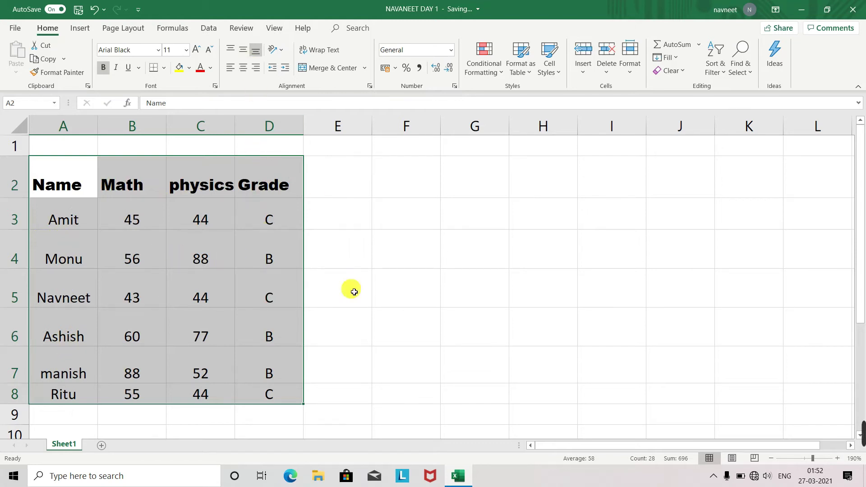
key(alt)
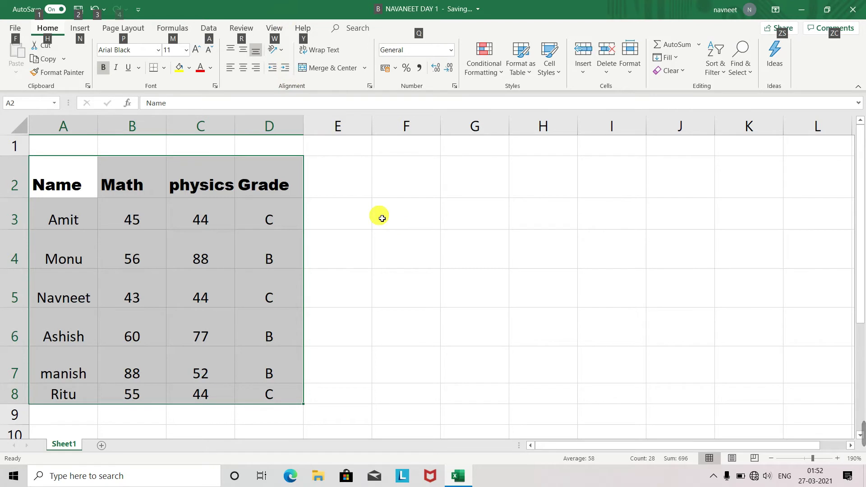
key(w)
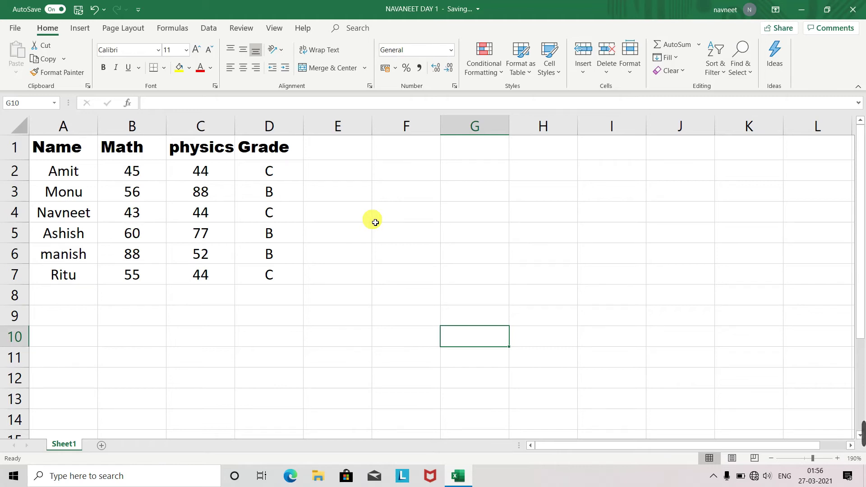
Copy the marks and grades in cells B2:D7 and paste them starting at cell H2.
drag(119, 170, 267, 278)
key(ctrl+c)
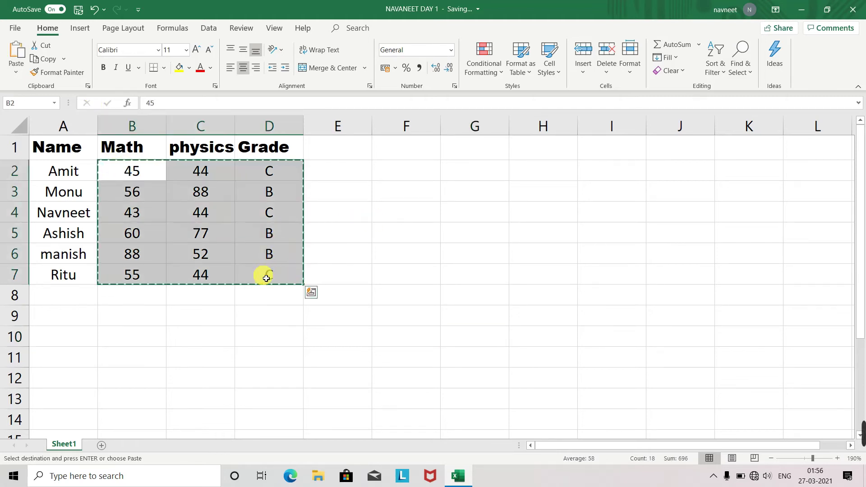
click(523, 171)
click(470, 186)
key(ctrl+space)
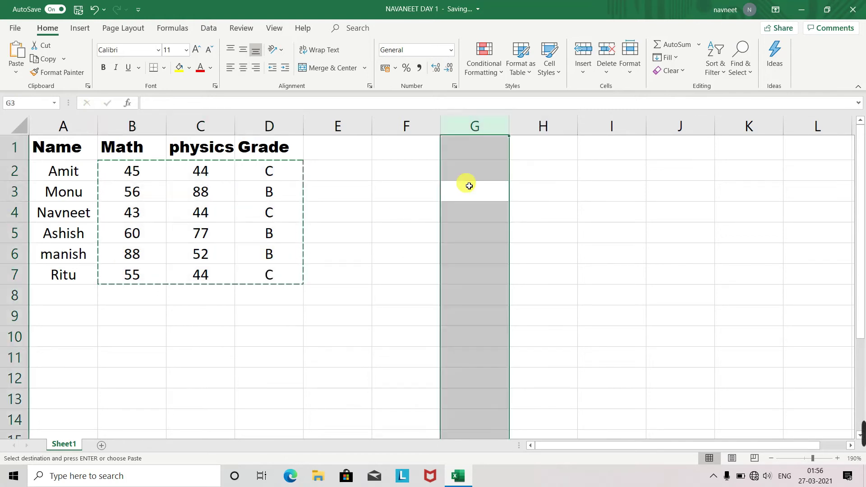
click(535, 171)
key(ctrl+v)
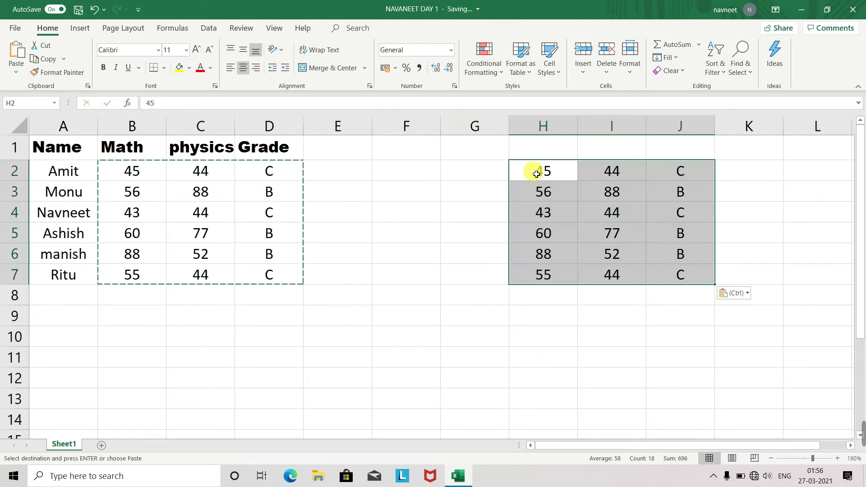
Fill the pasted cells H2:J7 with yellow and color their text dark red.
click(190, 69)
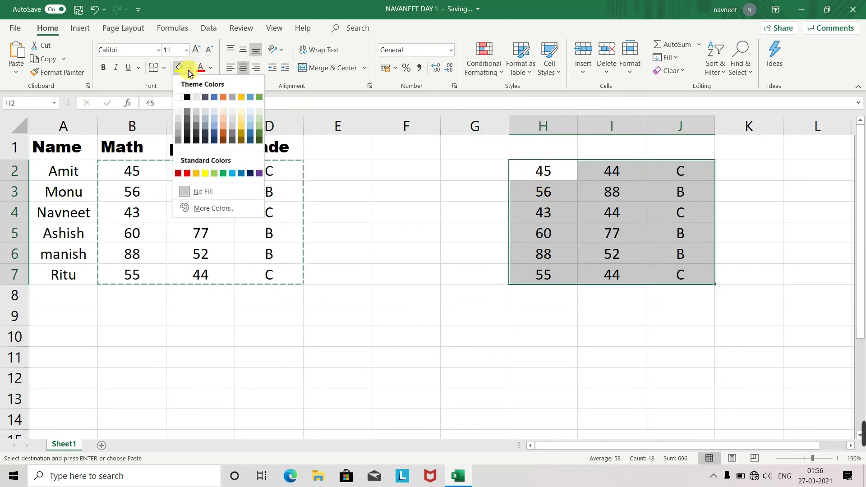
click(205, 173)
click(173, 28)
click(467, 205)
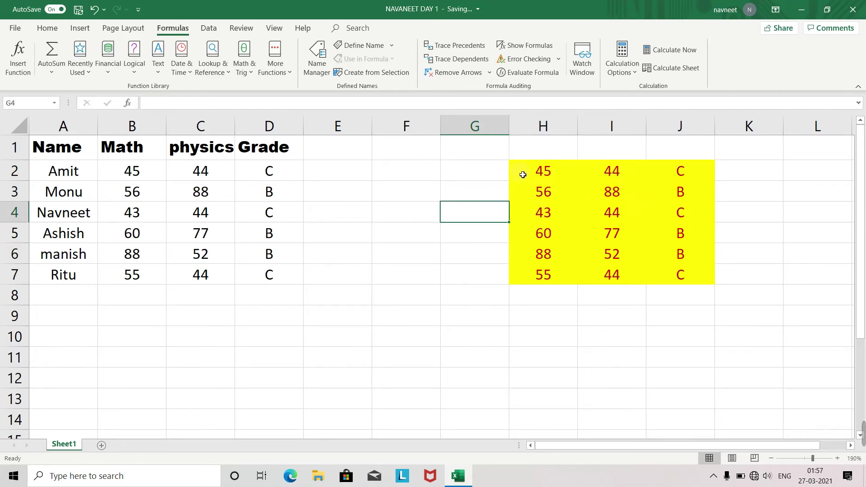
Copy the yellow block H2:J7 and paste it with its formatting starting at cell H10.
drag(522, 166, 681, 280)
key(ctrl+c)
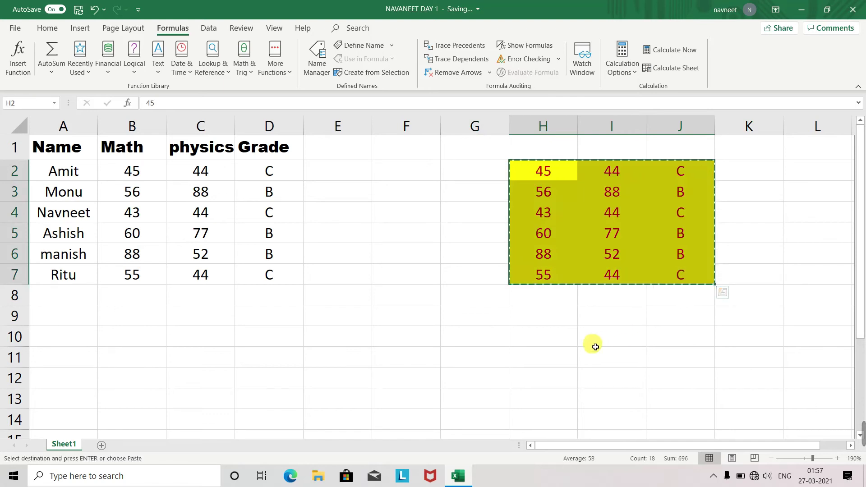
click(553, 333)
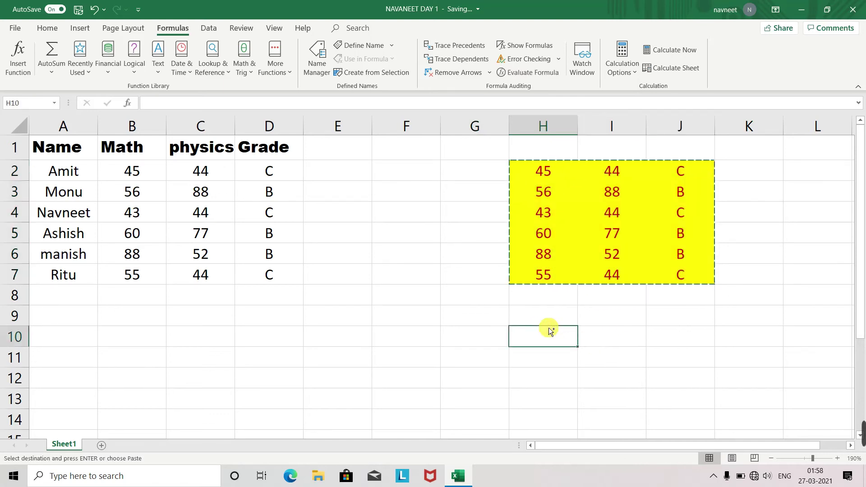
key(ctrl+v)
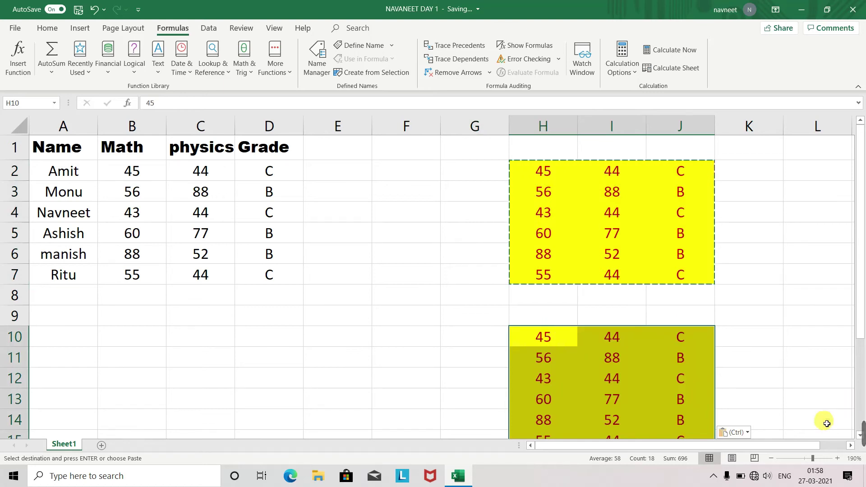
click(774, 465)
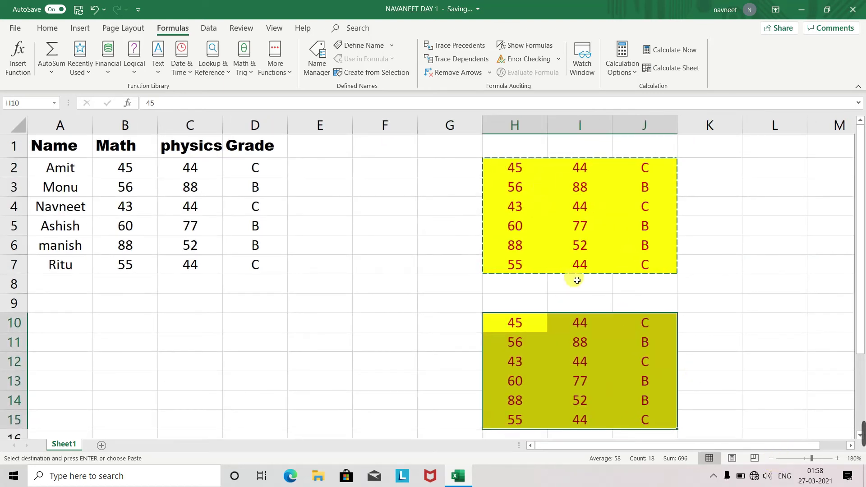
click(585, 262)
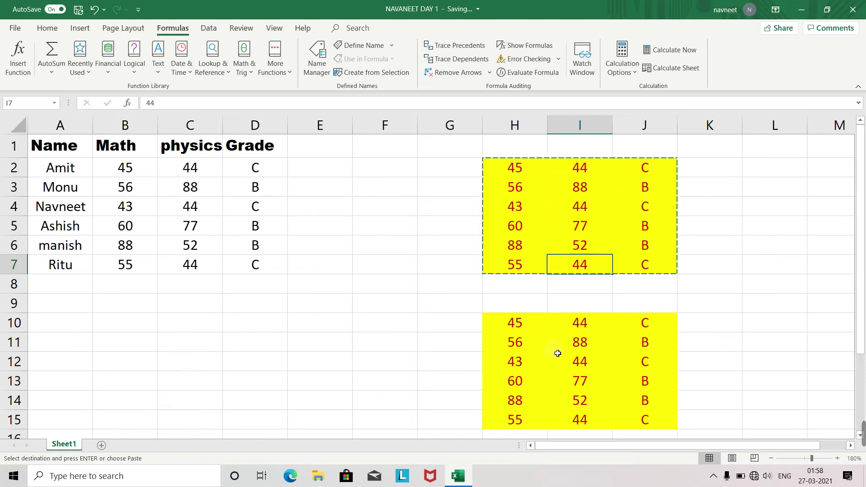
Compare the pasted cells H10:J15 with the original yellow block H2:J7, checking marks, grades and formatting.
click(622, 351)
click(531, 332)
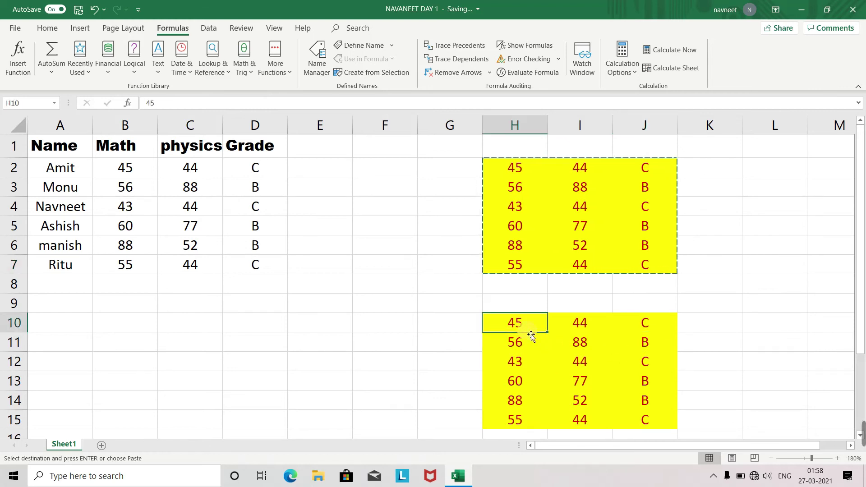
click(574, 329)
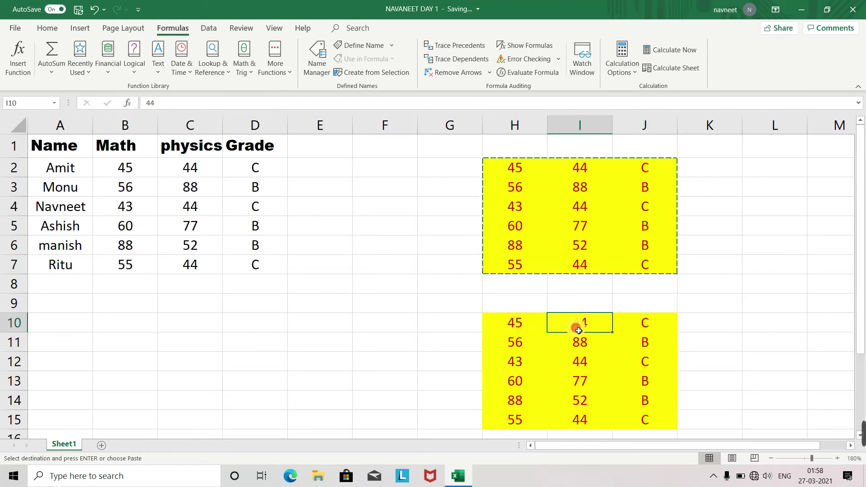
click(656, 329)
click(508, 328)
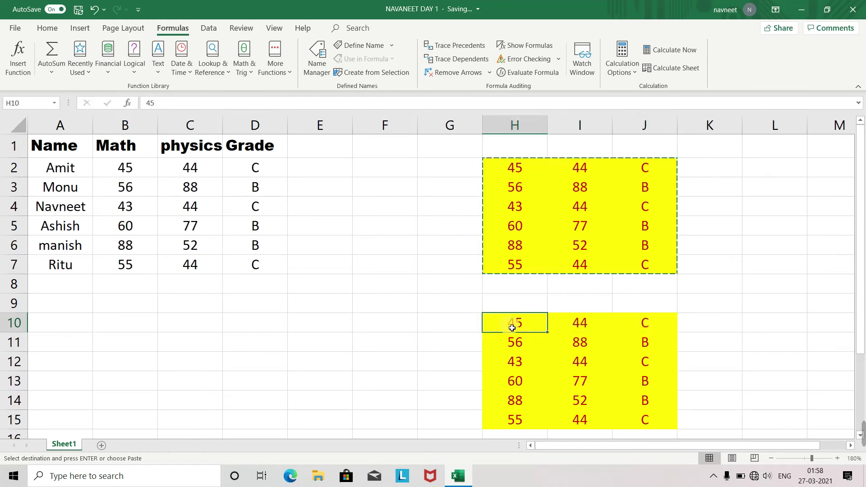
click(514, 339)
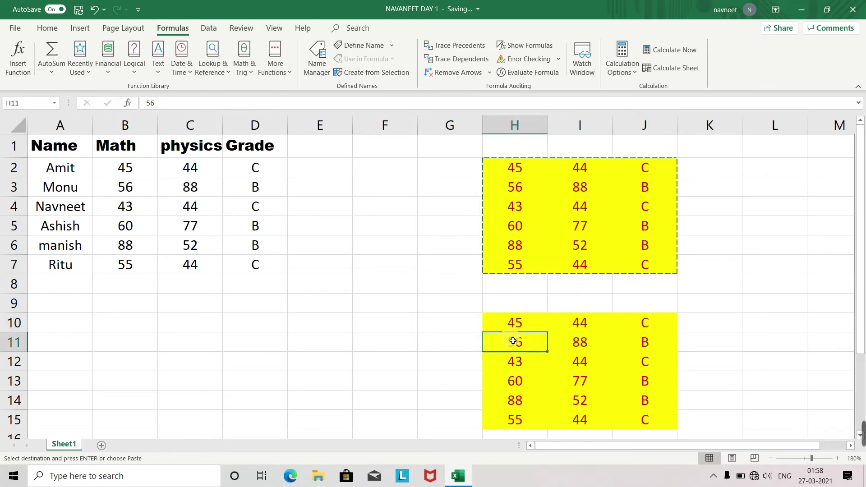
click(574, 333)
click(576, 340)
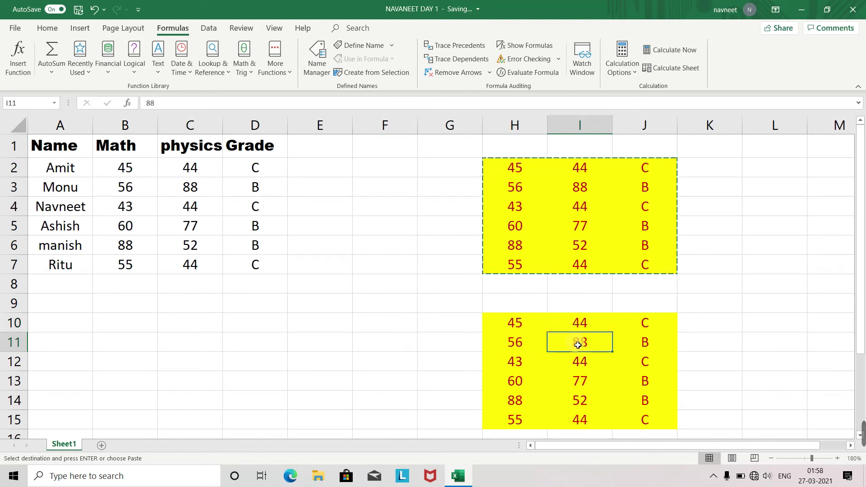
click(509, 322)
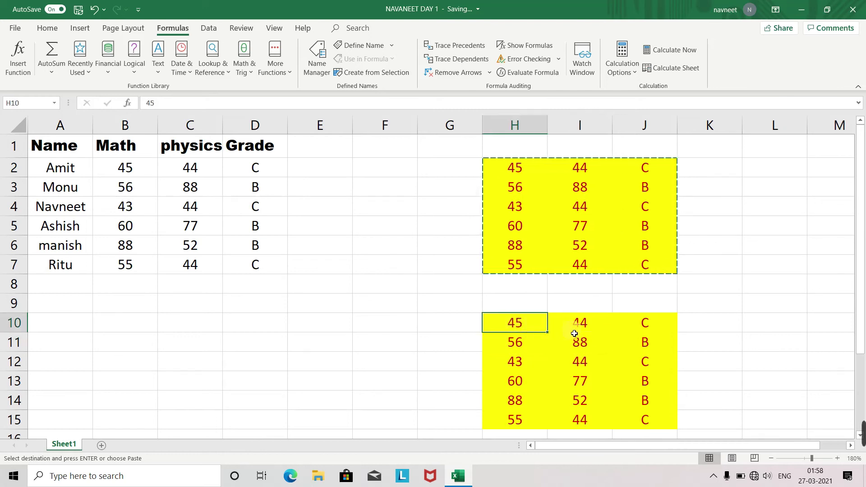
click(564, 175)
click(513, 179)
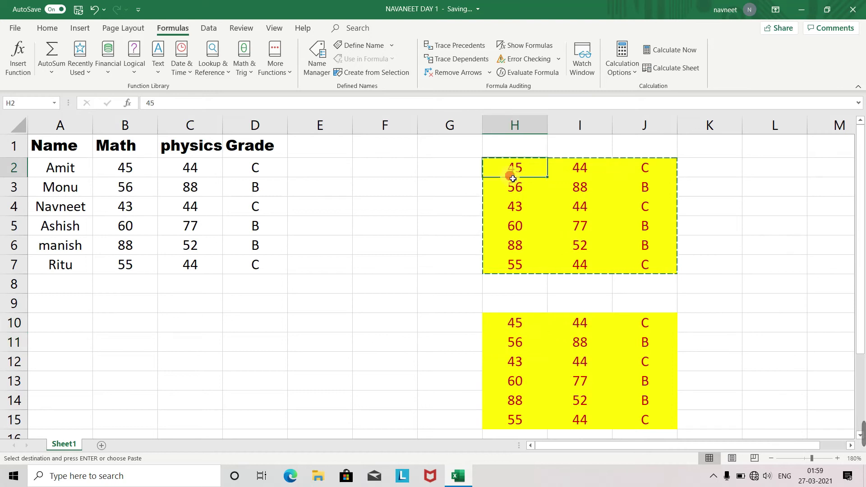
click(516, 194)
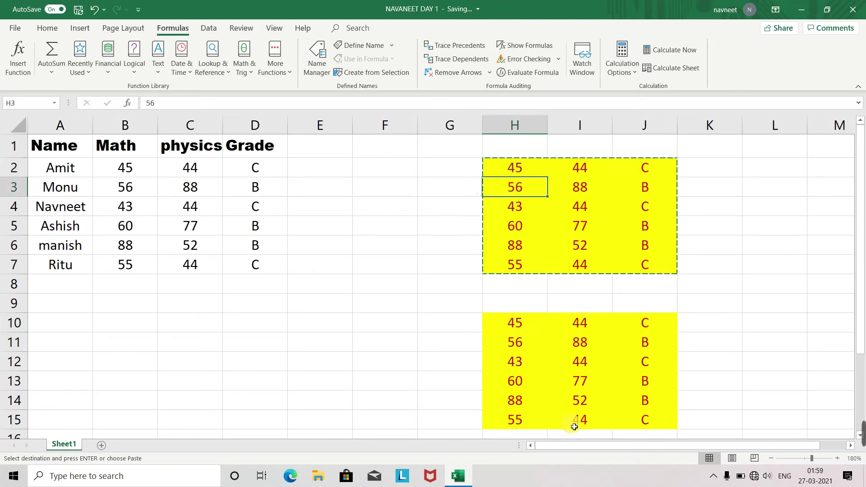
Undo the formatted paste that starts at cell H10.
key(ctrl+z)
scroll(575, 427, up, 1)
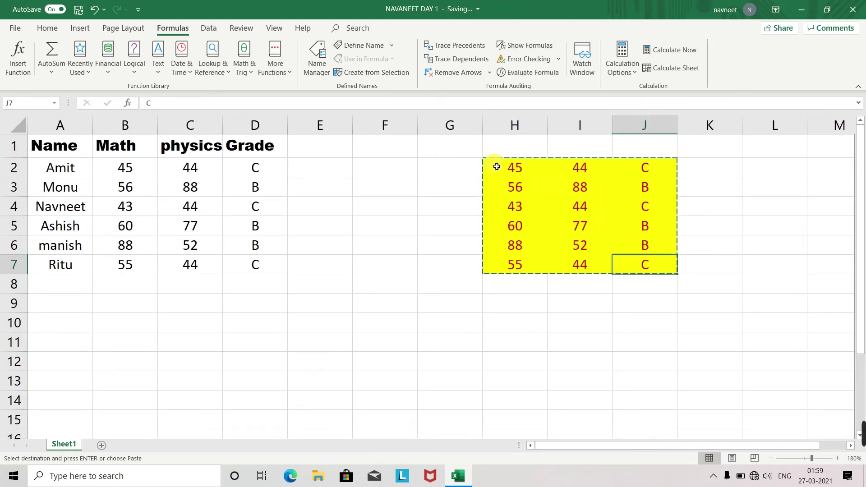
Paste only the values of the yellow block H2:J7 starting at cell H10, using Paste Special.
drag(497, 167, 669, 271)
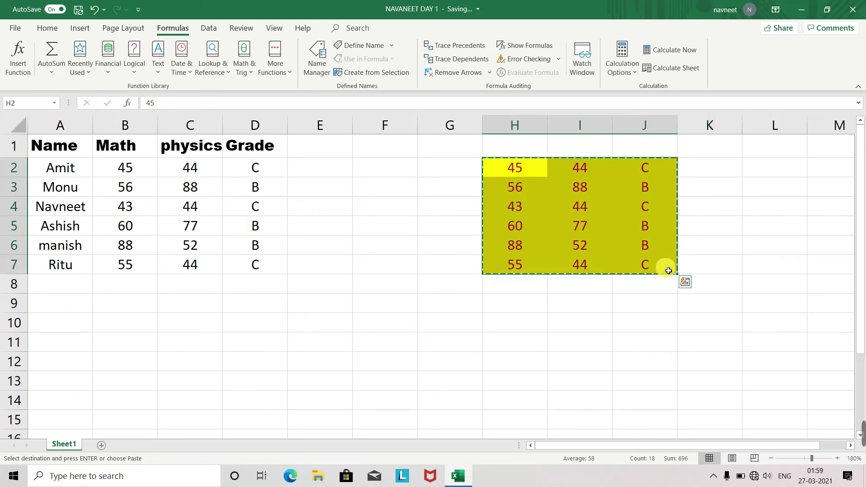
click(48, 27)
click(13, 74)
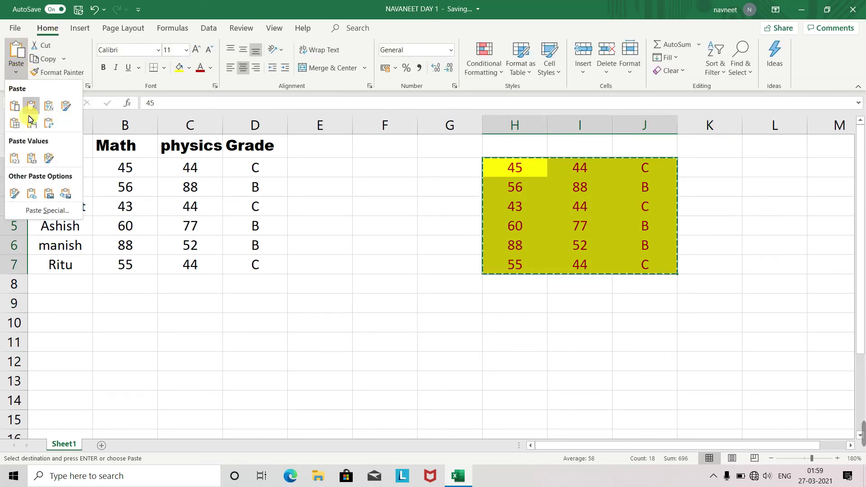
click(45, 211)
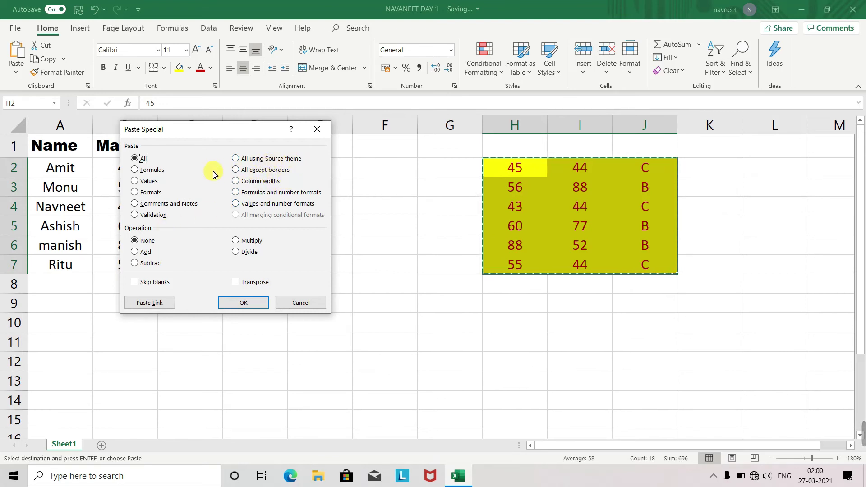
click(136, 181)
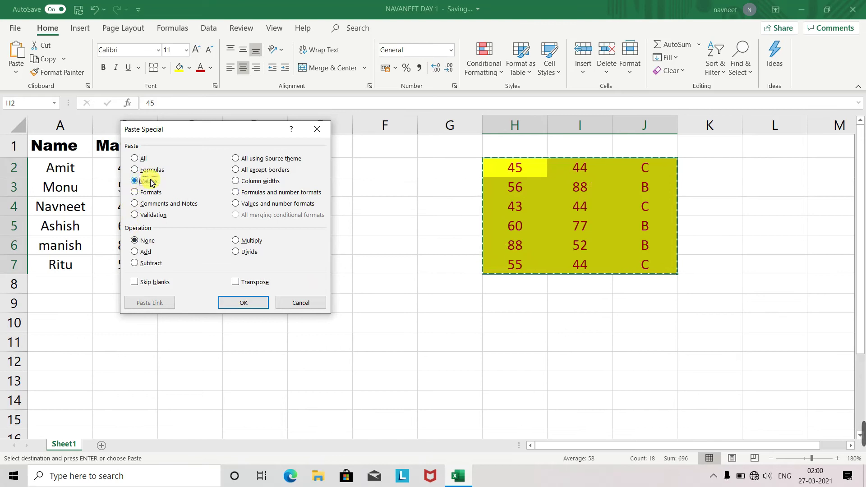
click(251, 305)
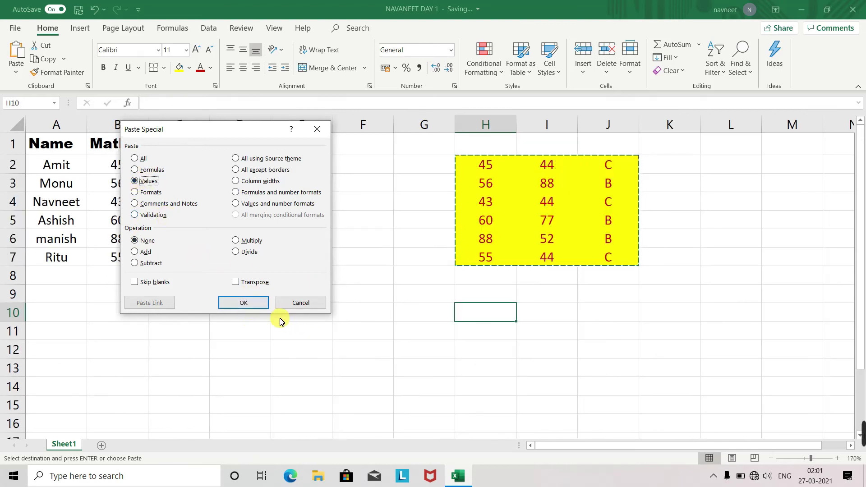
click(260, 305)
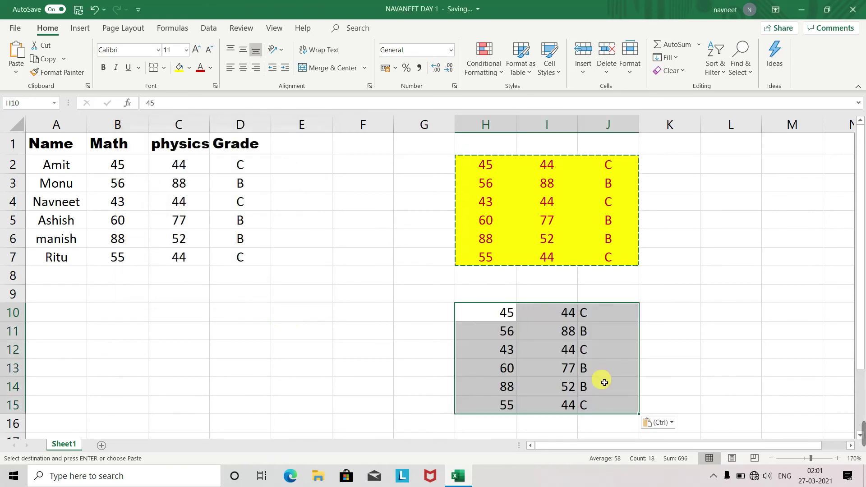
Compare the values-only copy in H10:J15 with the formatted source block H2:J7.
click(575, 355)
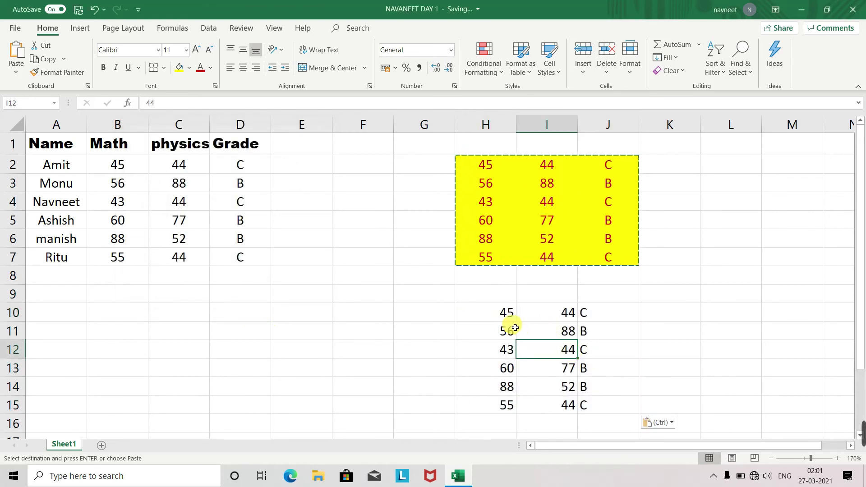
drag(502, 314, 590, 407)
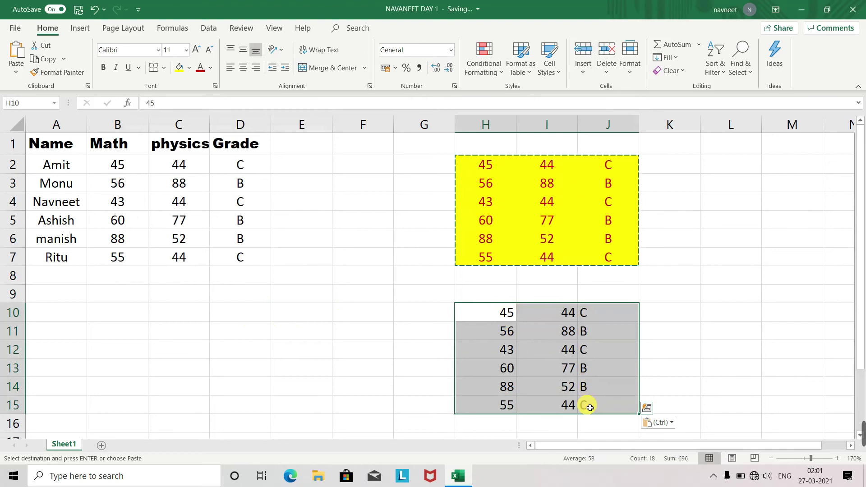
click(549, 204)
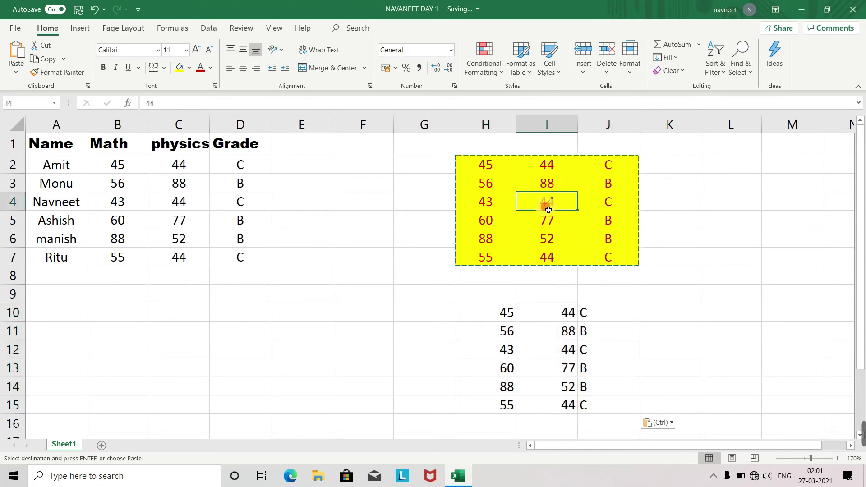
click(481, 238)
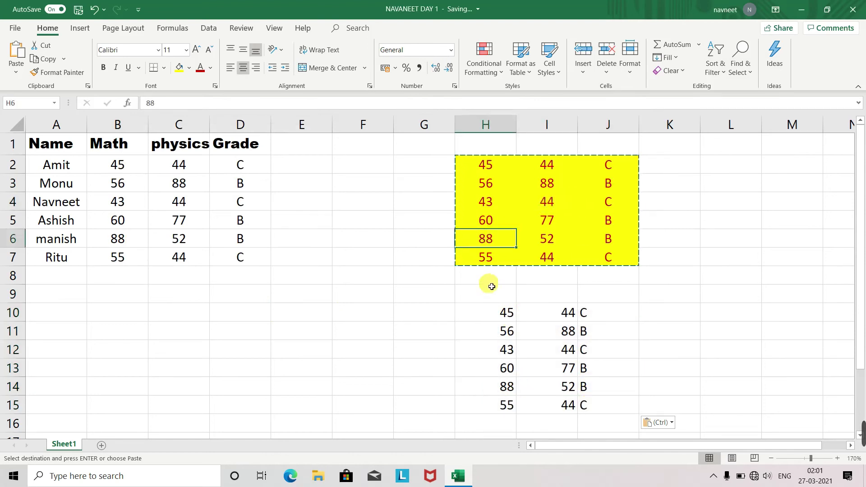
drag(470, 311, 617, 416)
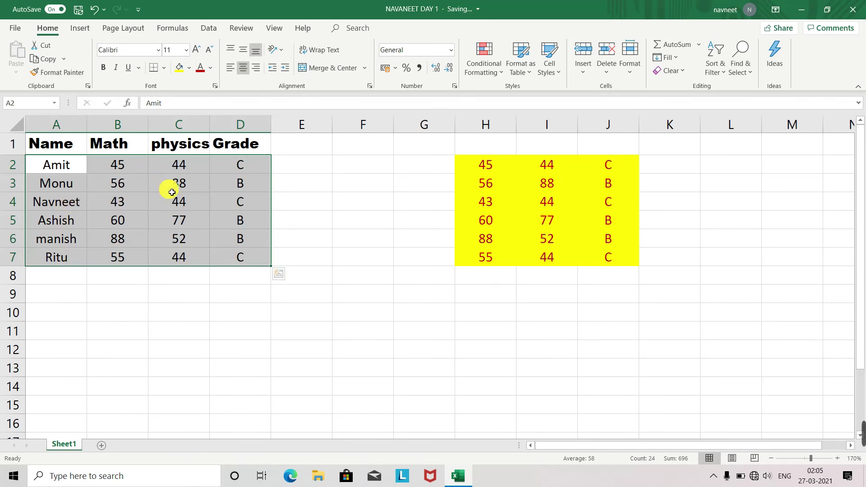
Try All Borders on the marks table cells A2:D7 and undo the borders.
click(164, 68)
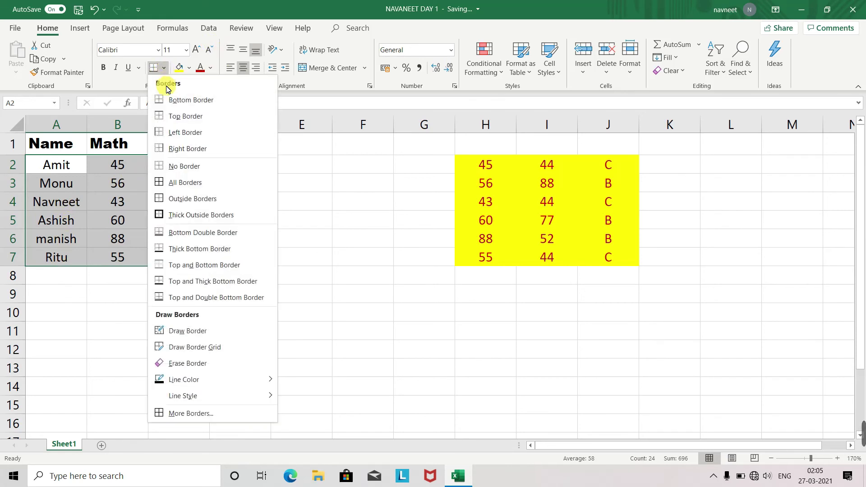
click(176, 182)
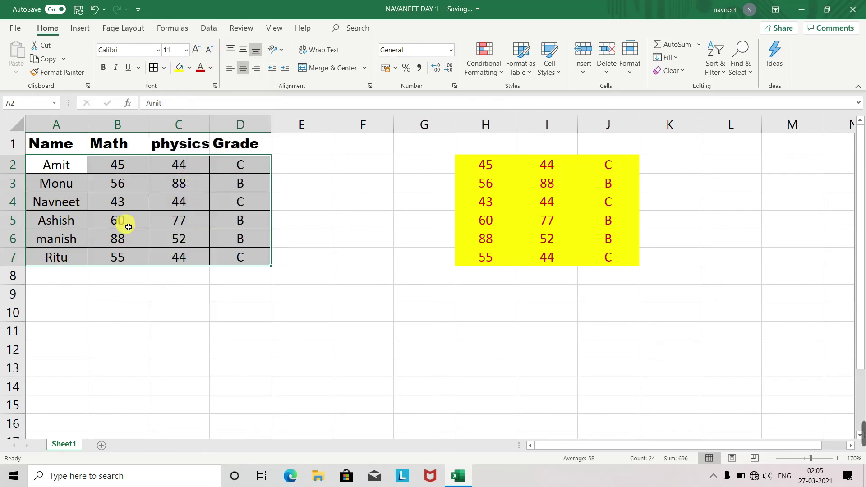
click(128, 227)
click(165, 330)
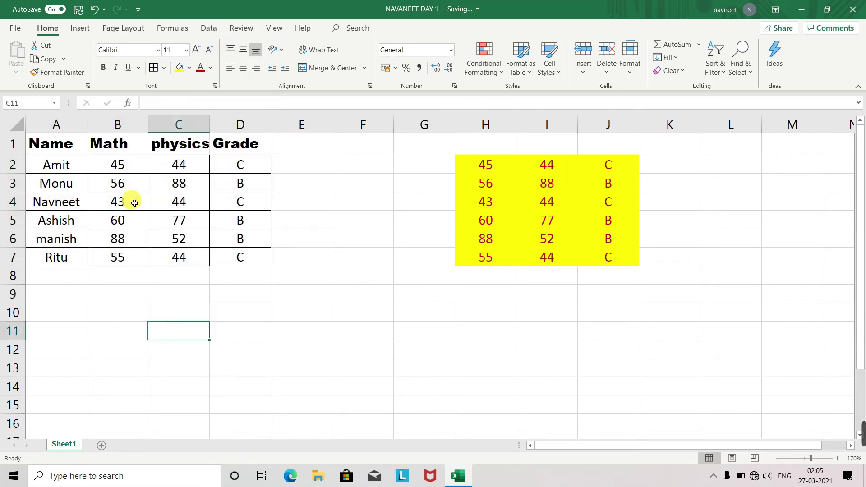
key(ctrl+z)
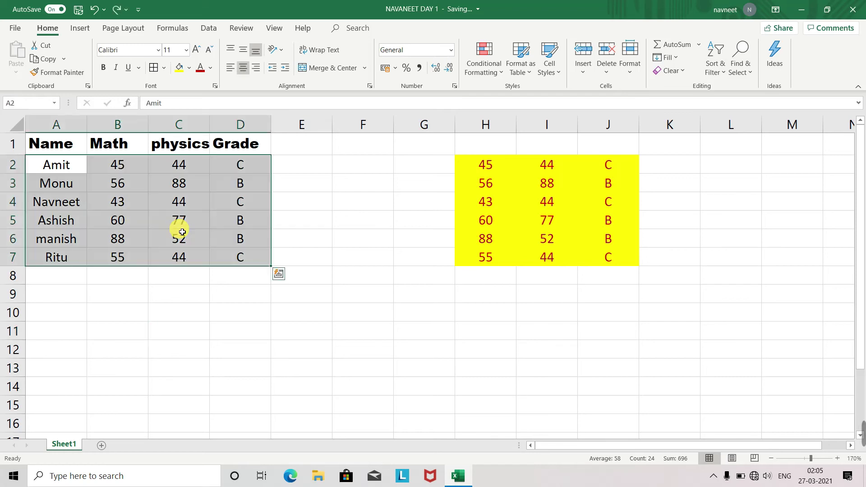
click(446, 218)
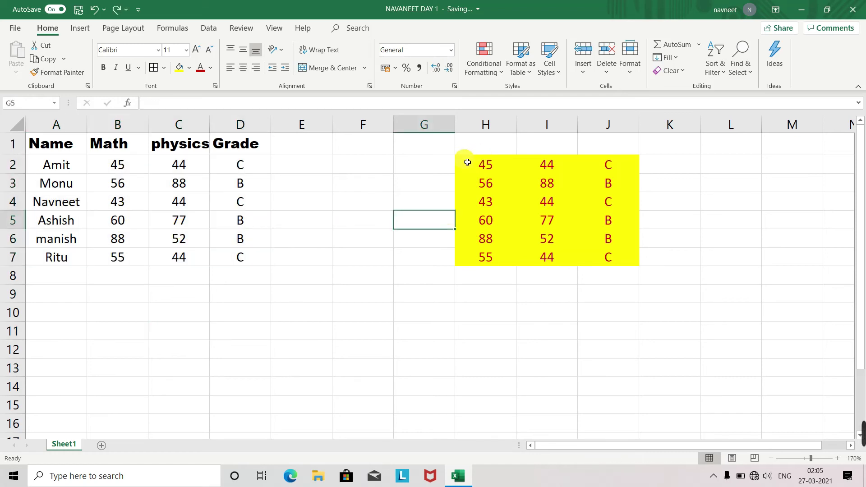
Apply All Borders to every cell of the yellow block H2:J7.
drag(468, 163, 590, 244)
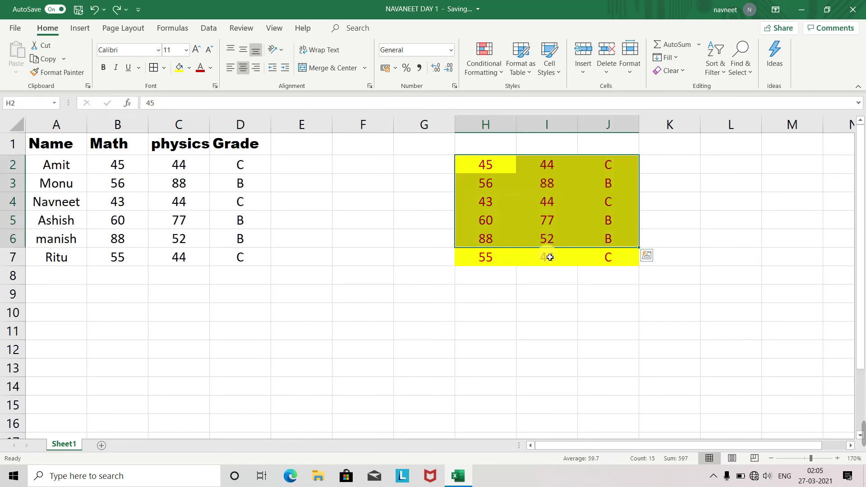
click(536, 263)
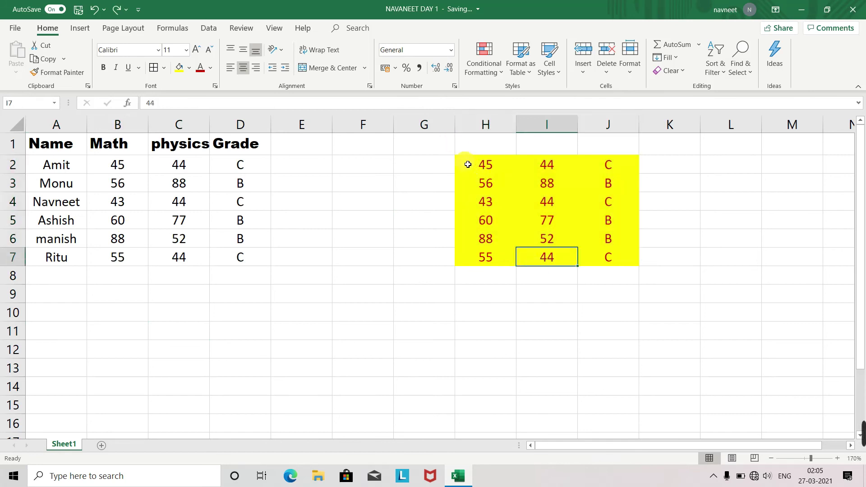
drag(466, 165, 618, 256)
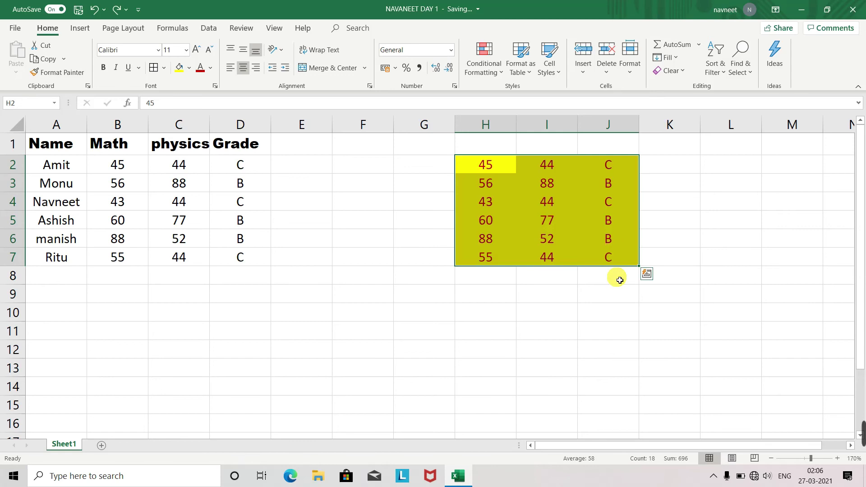
key(alt)
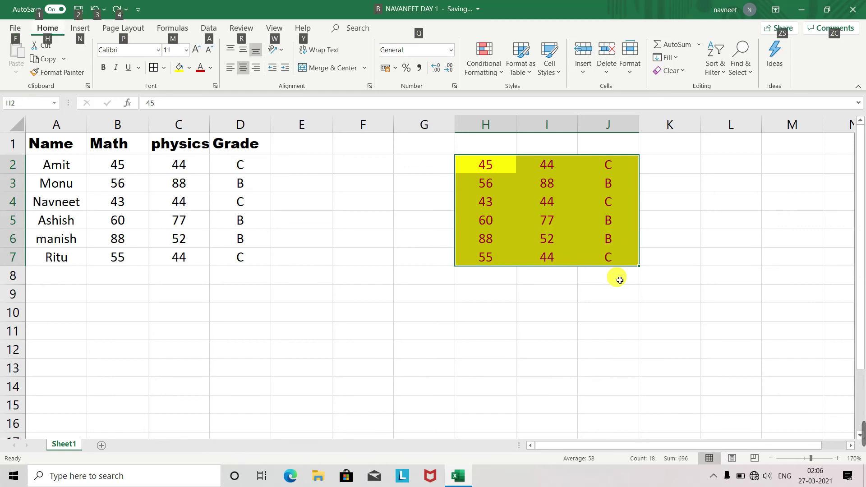
key(h)
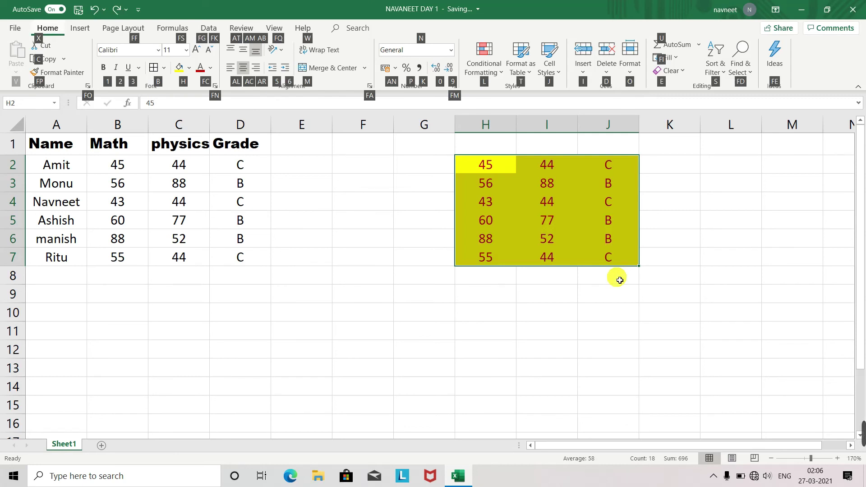
key(b)
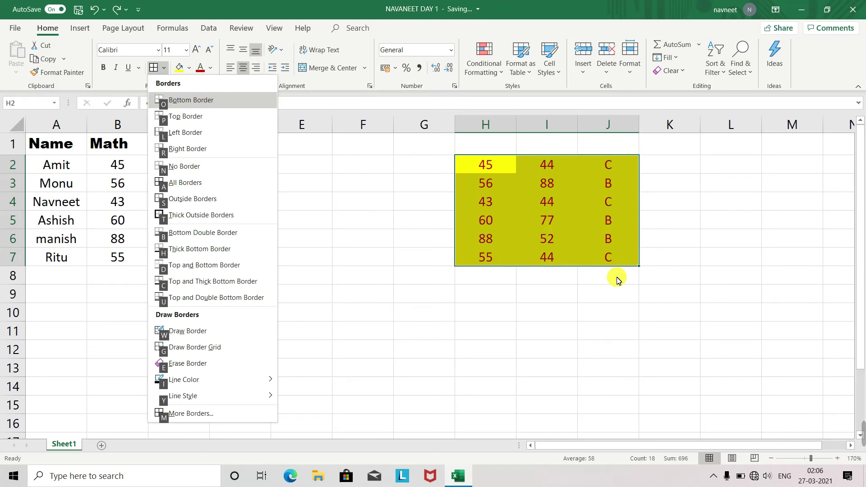
key(Down)
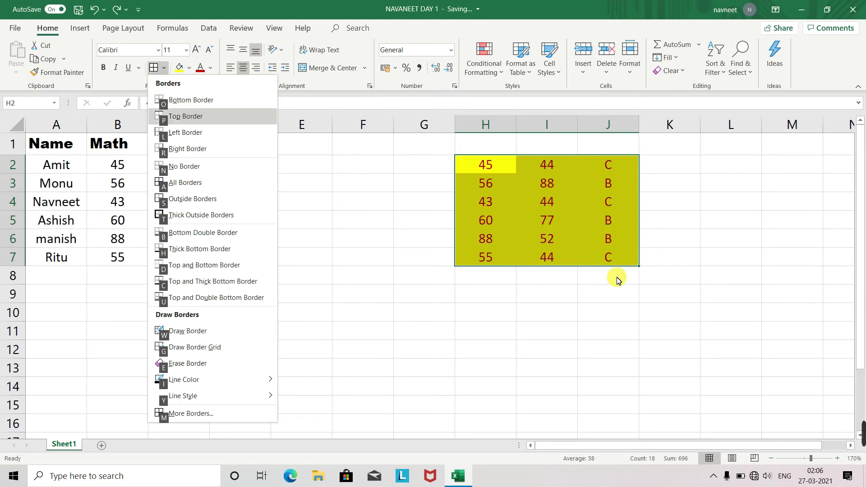
key(Down)
key(Down)
key(Down)
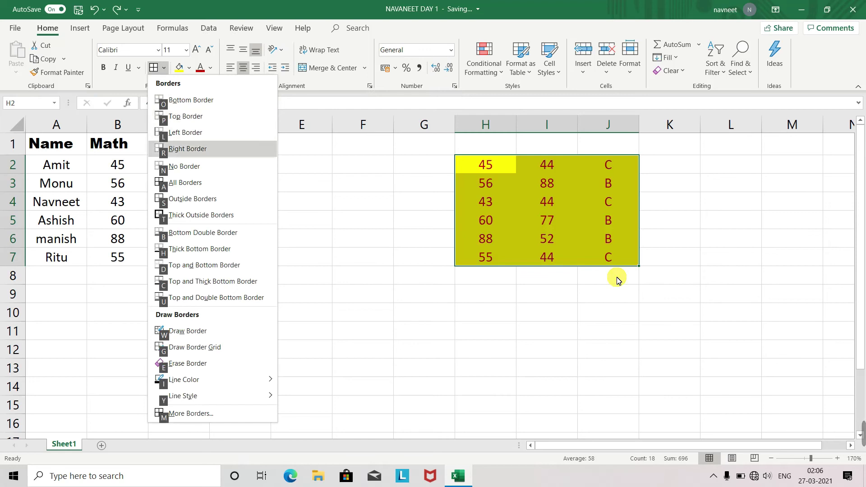
key(Down)
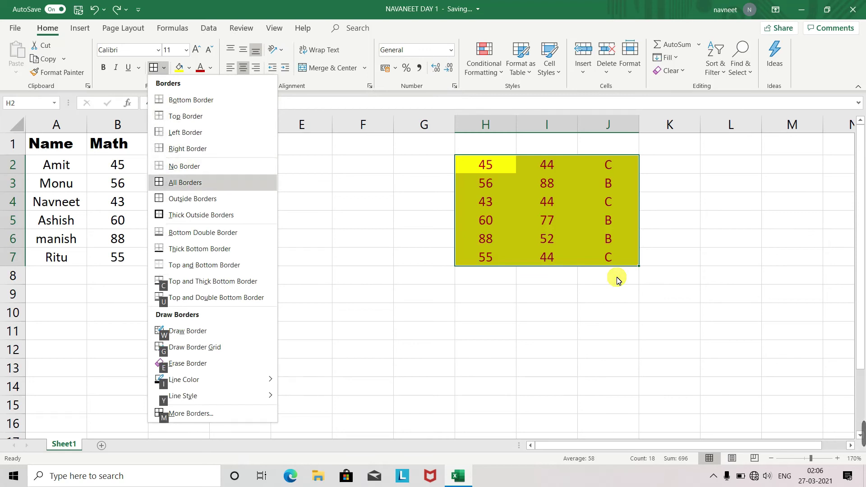
key(Return)
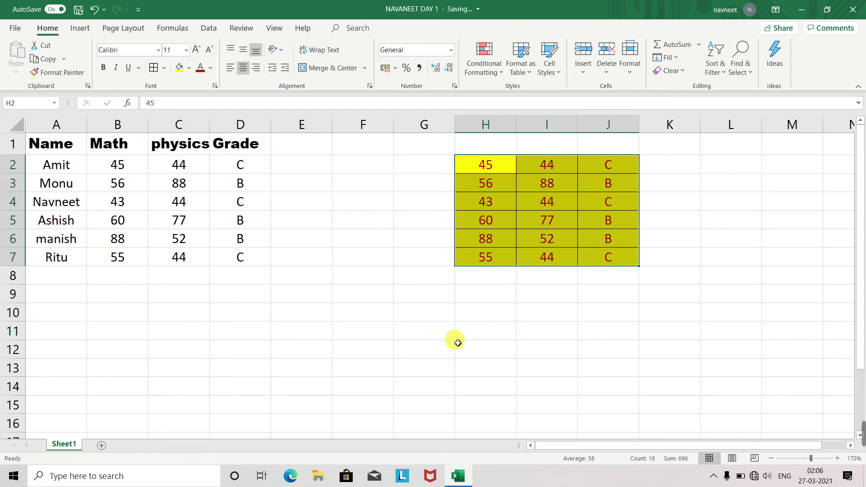
Apply Thick Outside Borders around the first row of the yellow block, cells H2:J2.
click(474, 310)
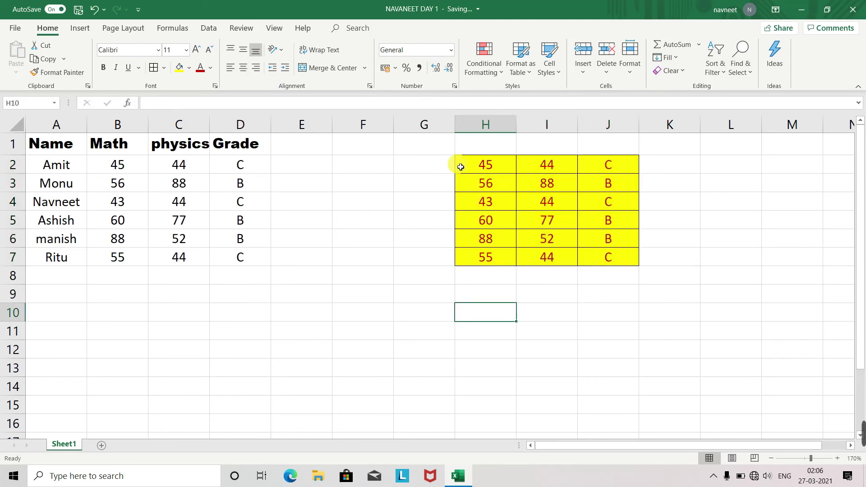
drag(461, 167, 586, 173)
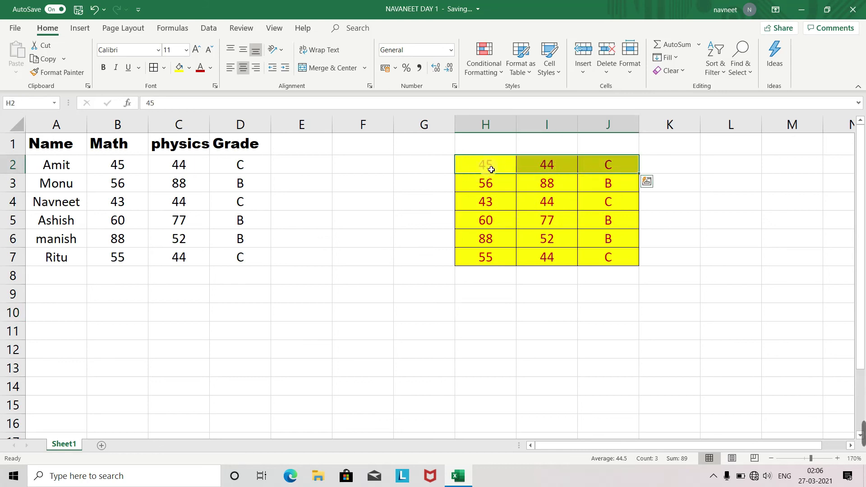
key(alt)
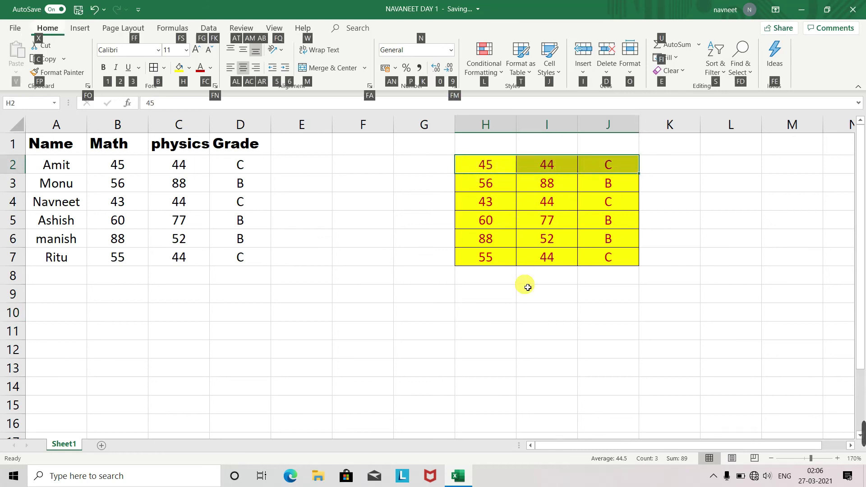
key(b)
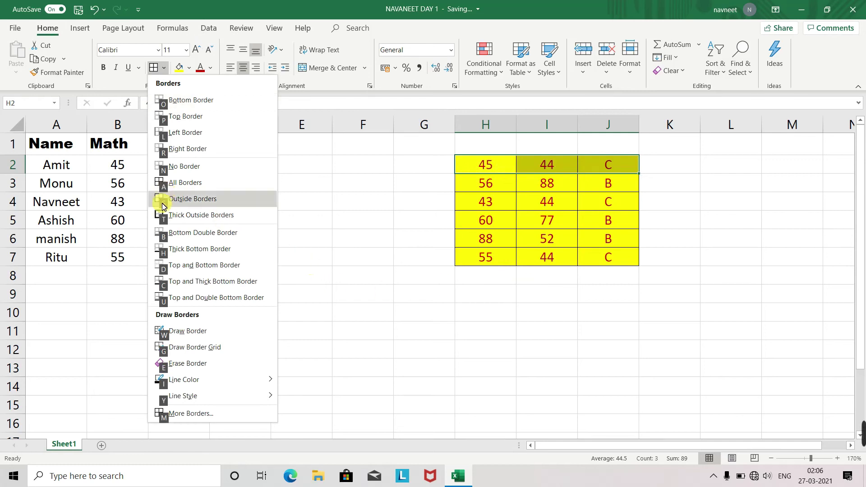
click(464, 313)
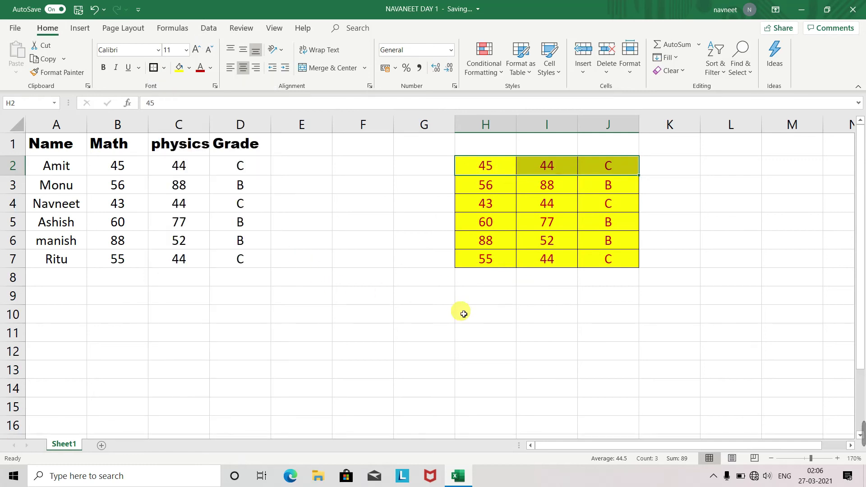
click(538, 264)
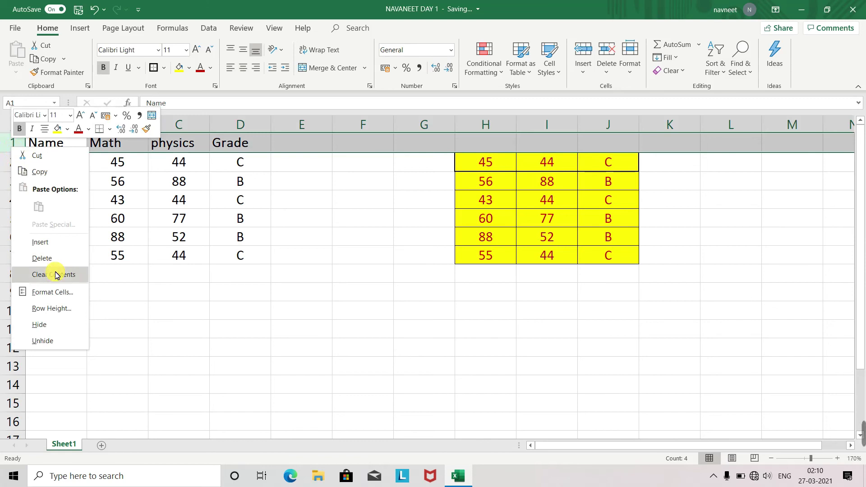
Insert a blank row above the header row and merge and center its cells A1:D1.
click(49, 242)
click(340, 231)
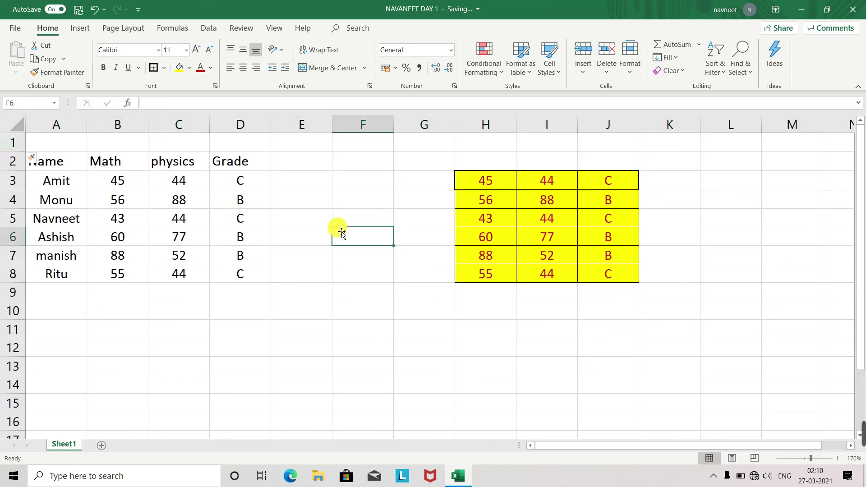
click(39, 148)
drag(39, 148, 239, 151)
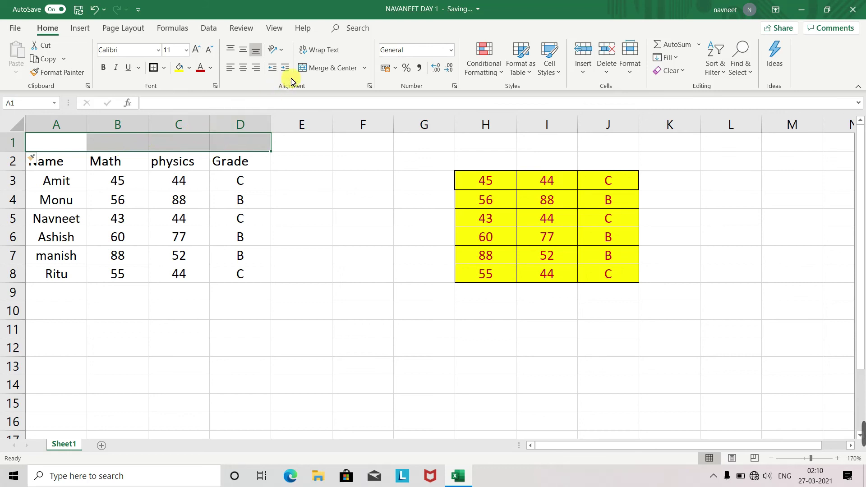
click(364, 71)
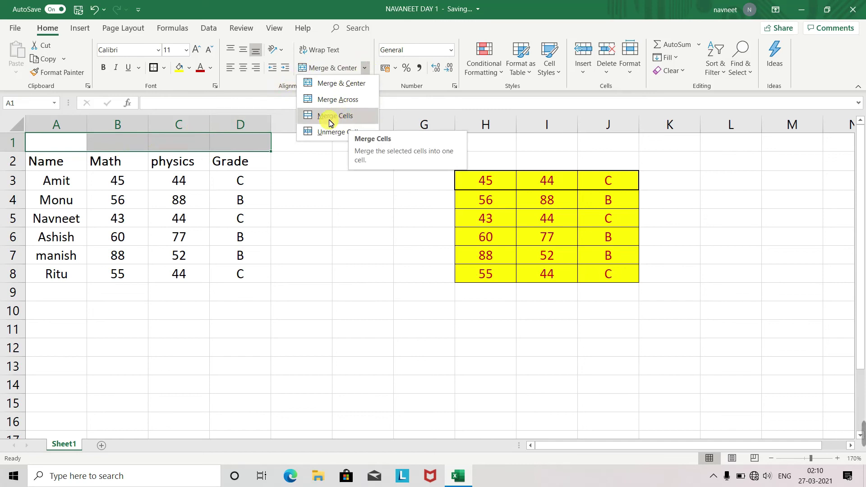
click(322, 167)
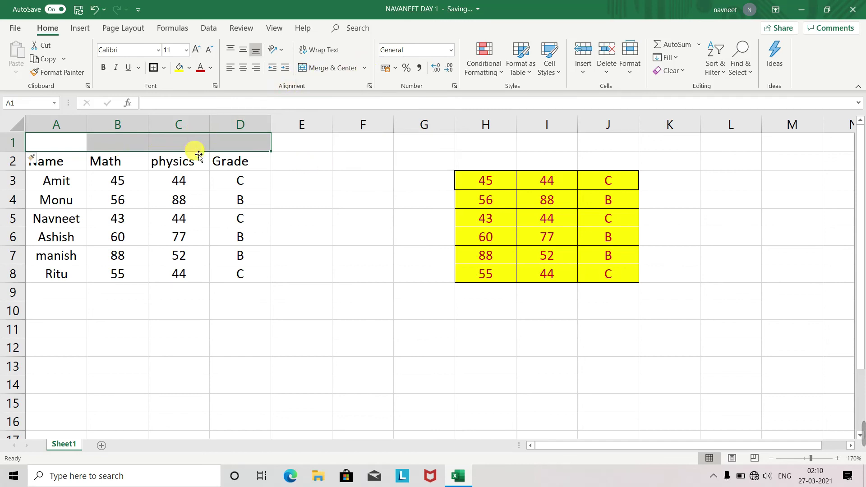
key(alt)
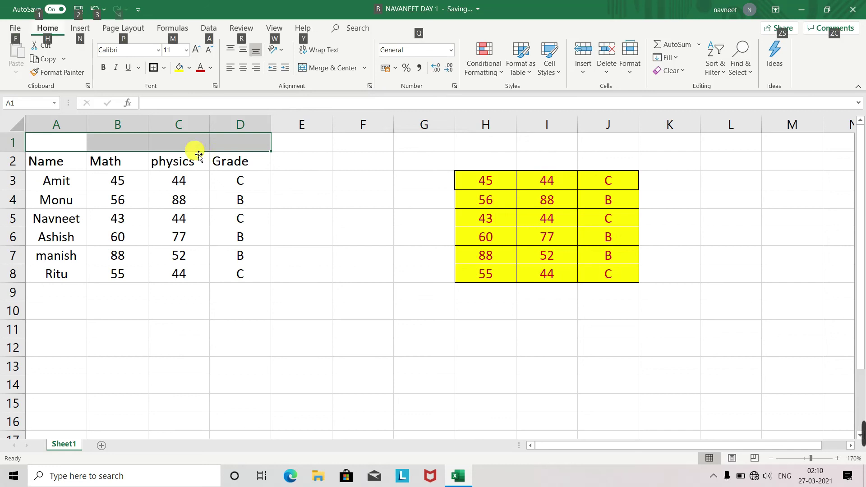
key(h)
key(m)
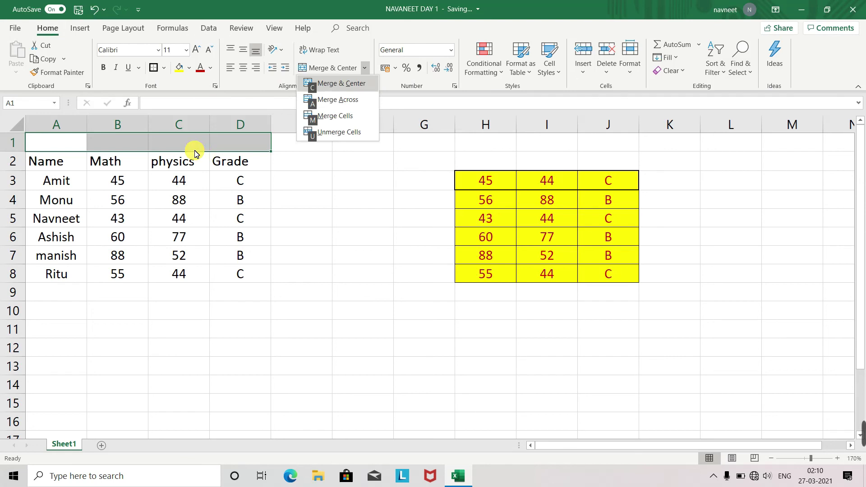
key(c)
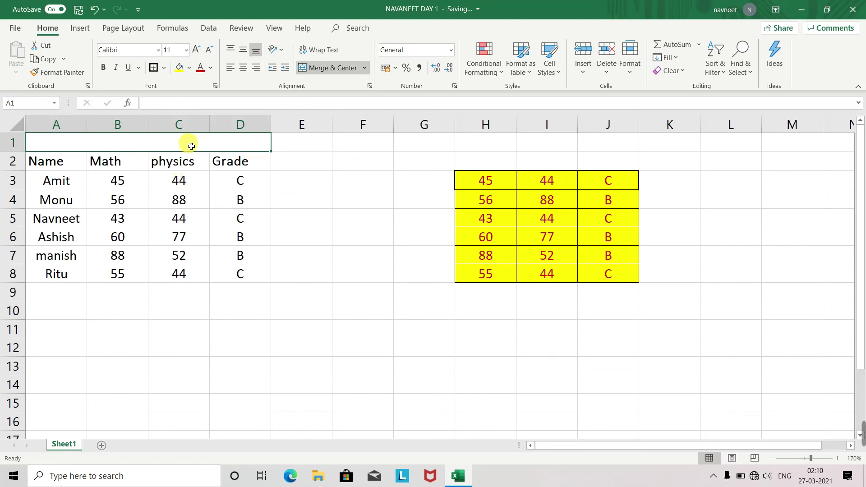
Enter the title "10th Resul" in the merged cell above the marks table.
double_click(127, 146)
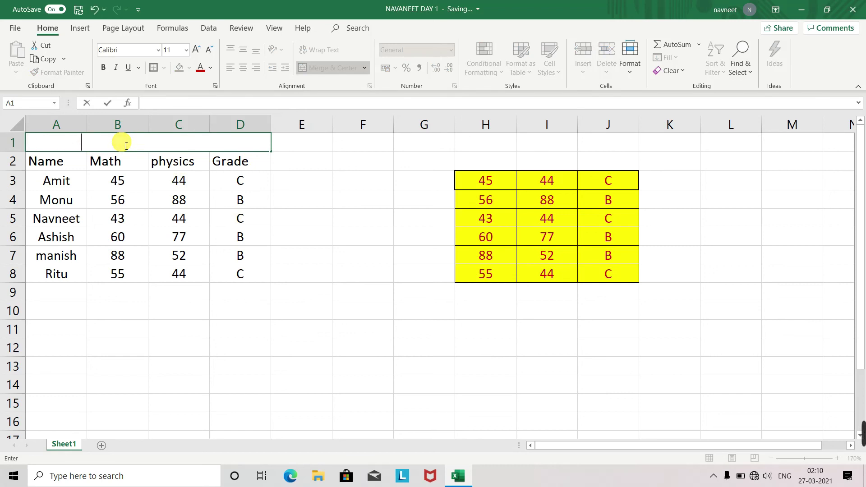
text(10th Resul)
key(ctrl+Return)
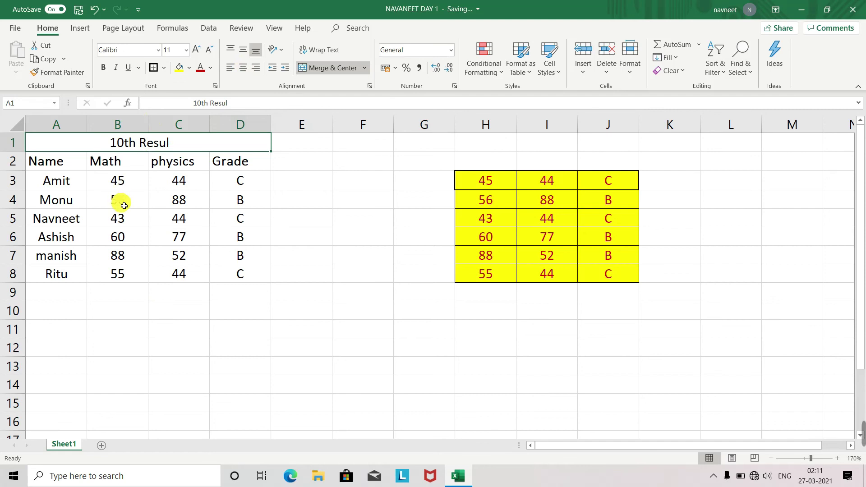
click(304, 197)
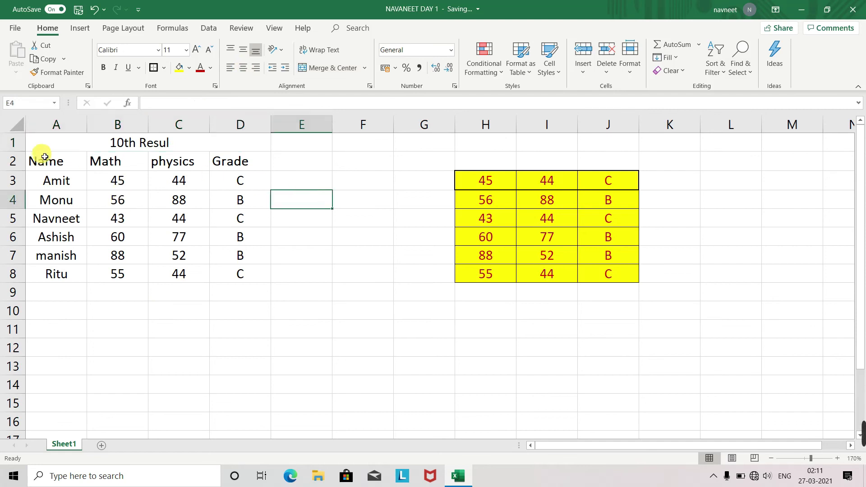
Apply All Borders to the marks table including its title row, cells A1:D8.
drag(37, 146, 247, 277)
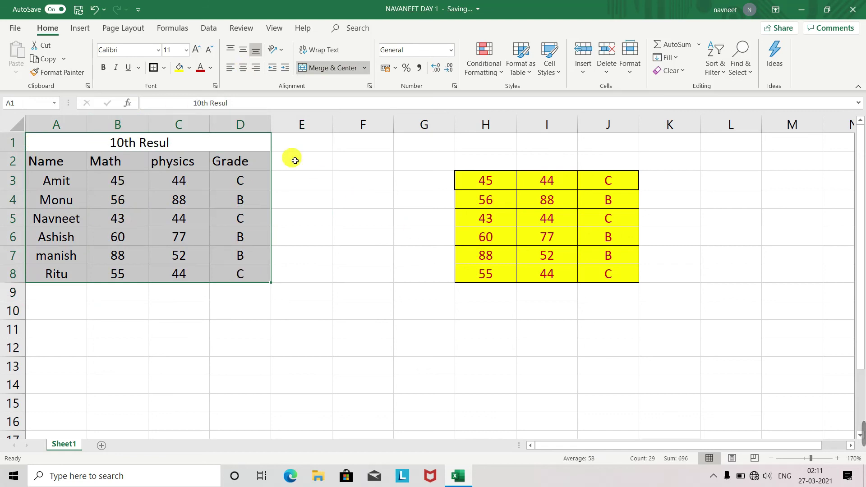
key(alt)
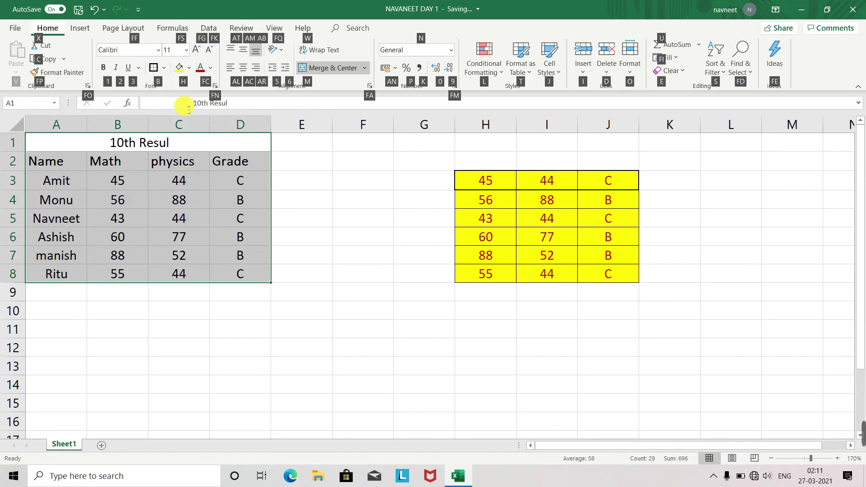
key(b)
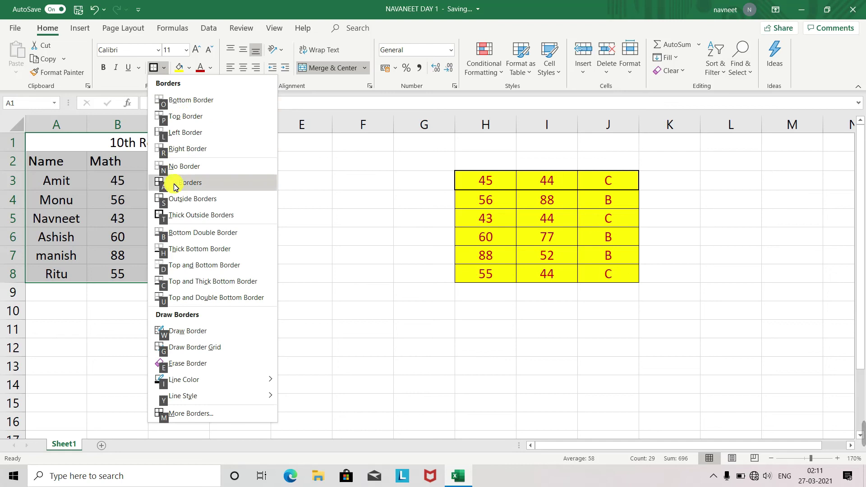
key(a)
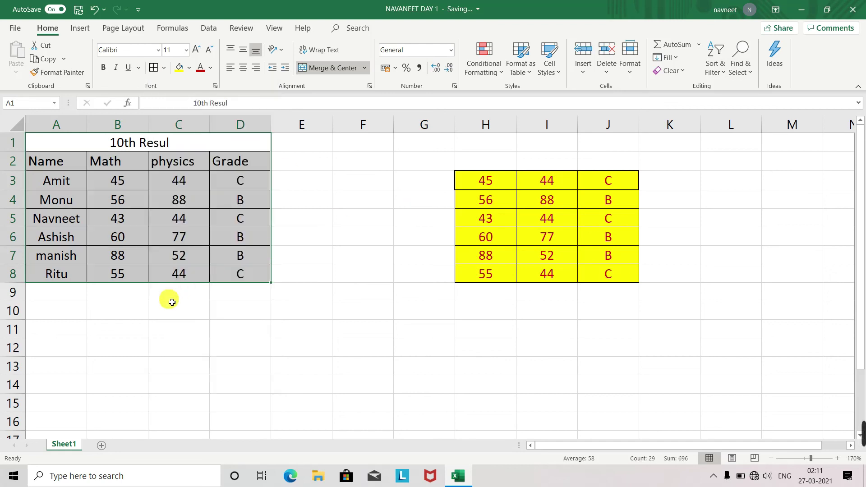
Remove the borders from the marks table A1:D8 with the No Border option.
key(alt+n)
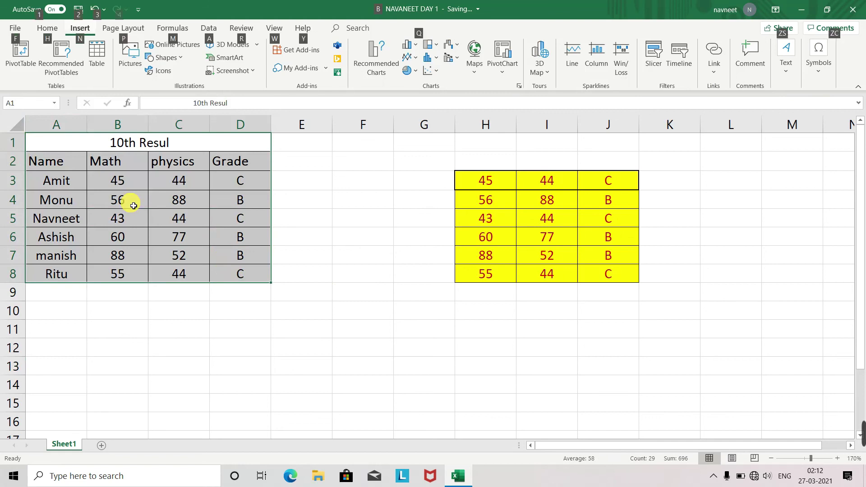
key(alt+h)
key(b)
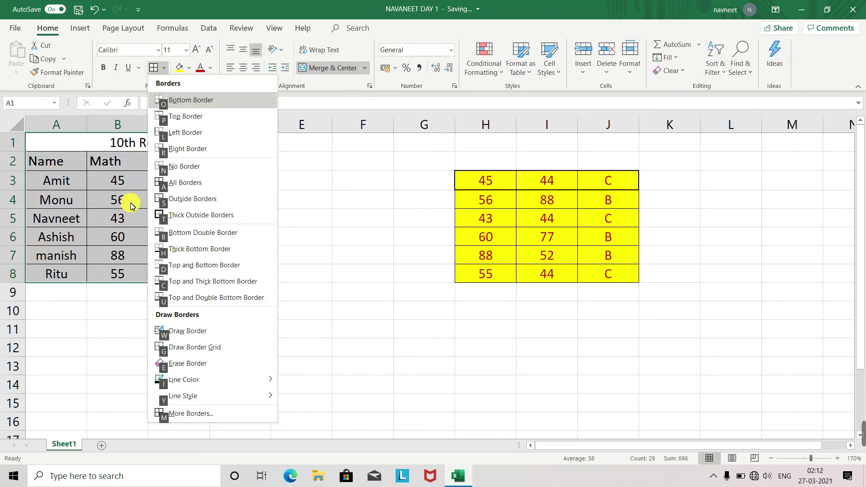
key(n)
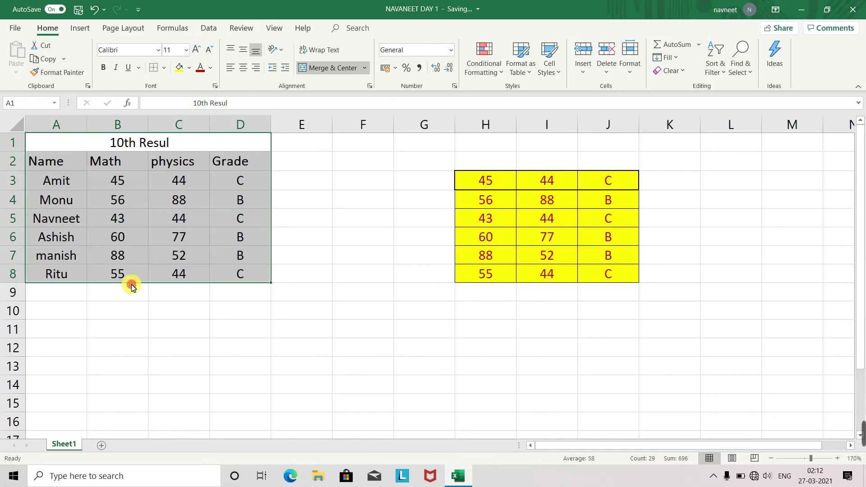
click(169, 329)
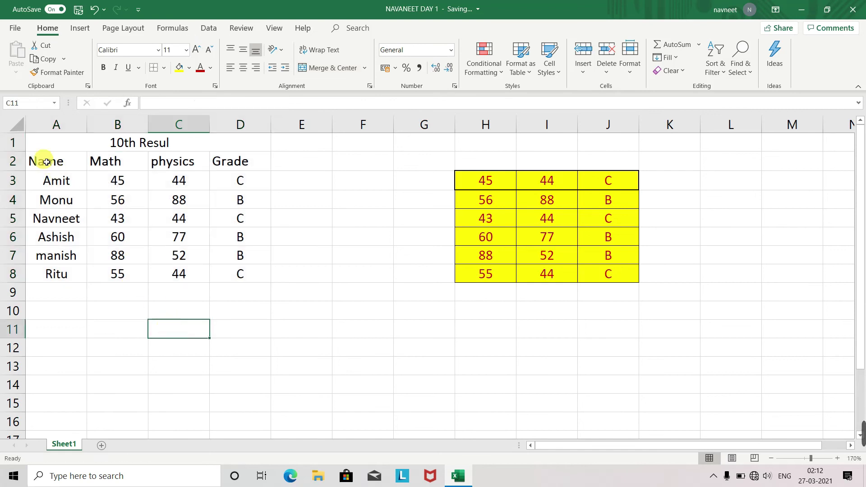
Reapply All Borders to the whole marks table A1:D8.
drag(39, 146, 238, 279)
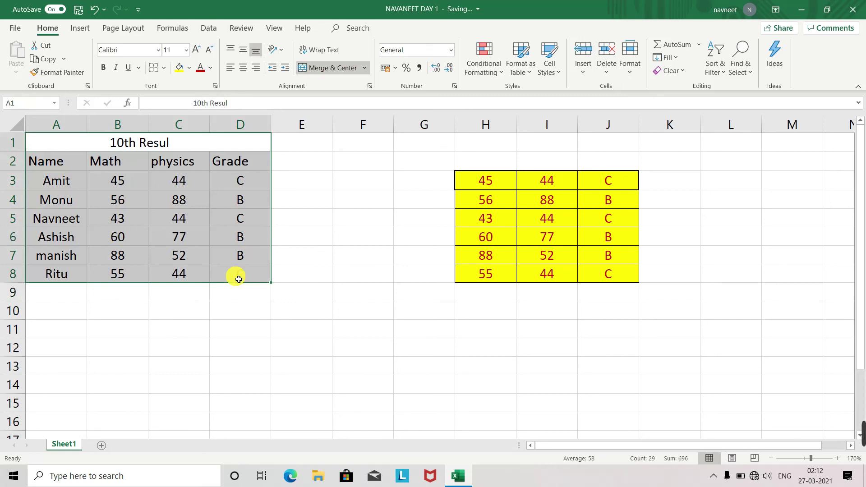
key(alt)
key(h)
key(b)
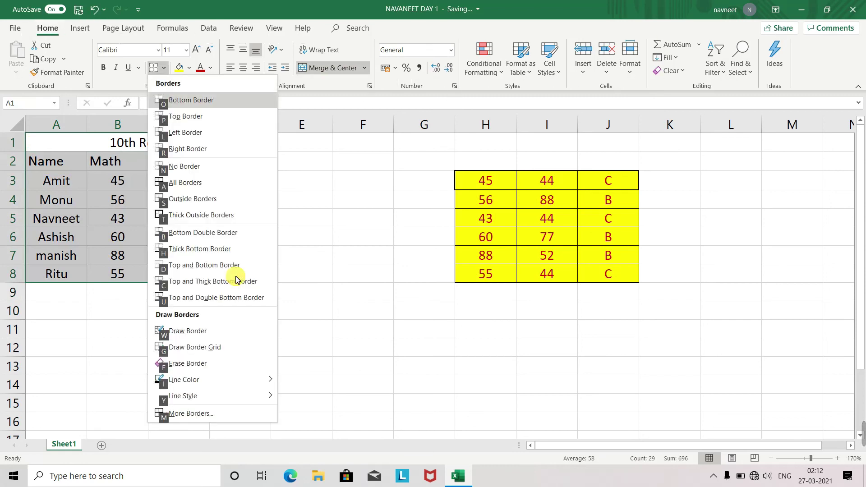
key(a)
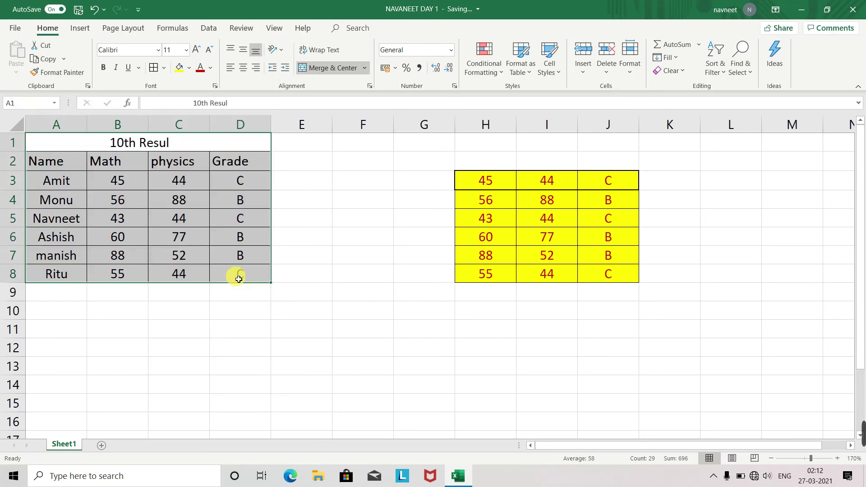
click(214, 354)
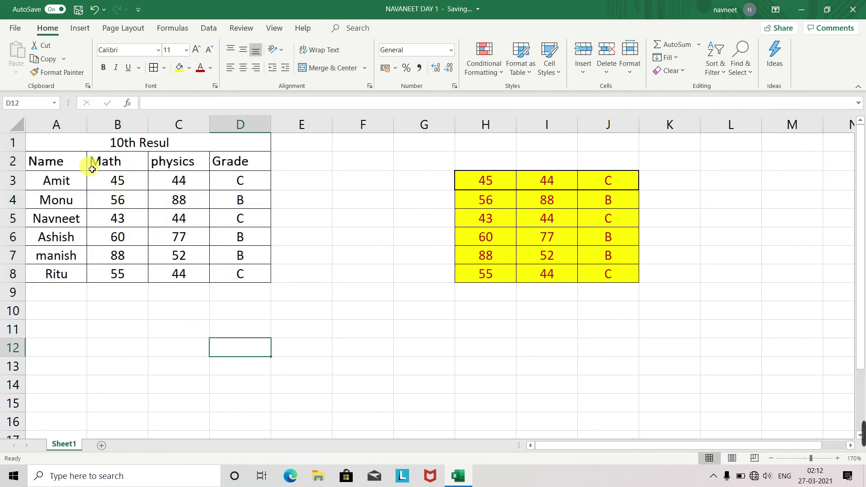
Apply Thick Outside Borders around the merged title cell A1:D1.
drag(39, 149, 264, 151)
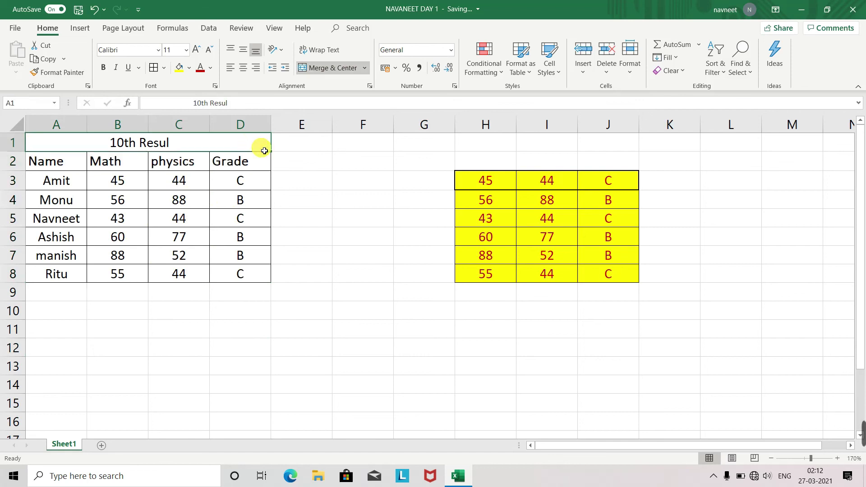
key(alt)
key(h)
key(b)
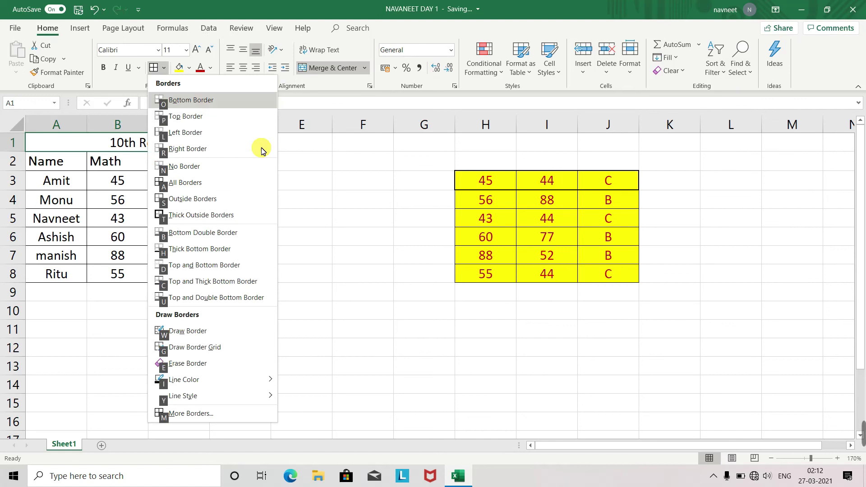
key(t)
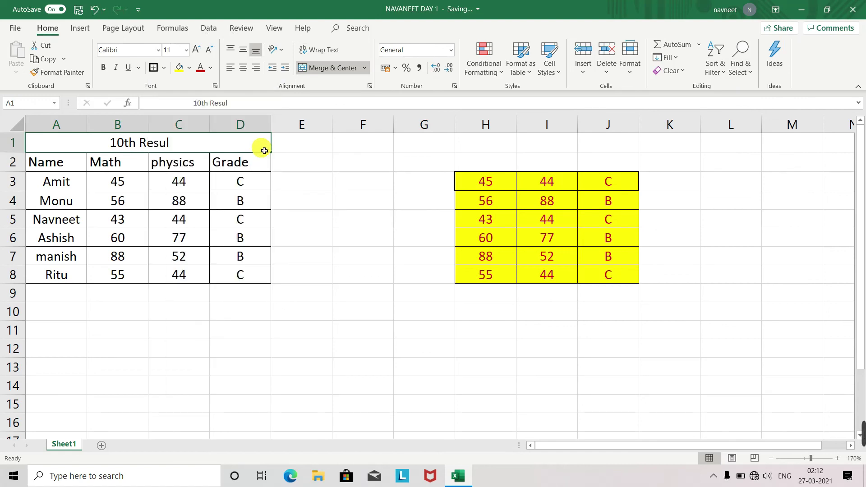
click(167, 294)
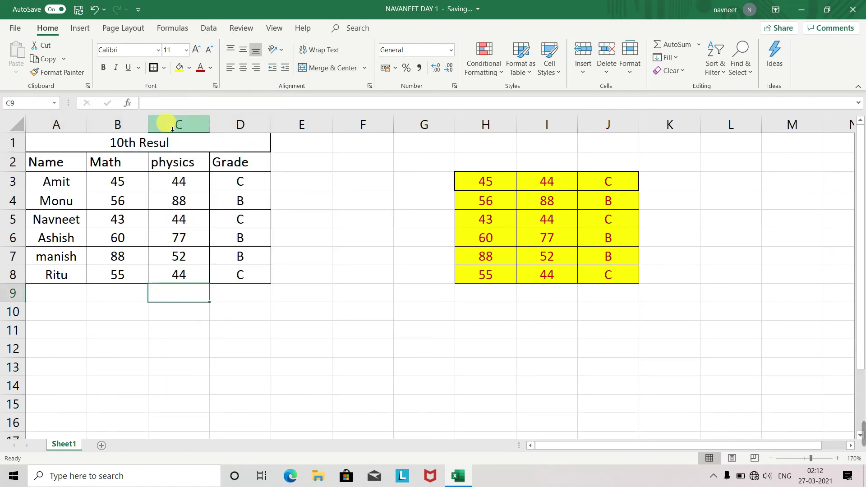